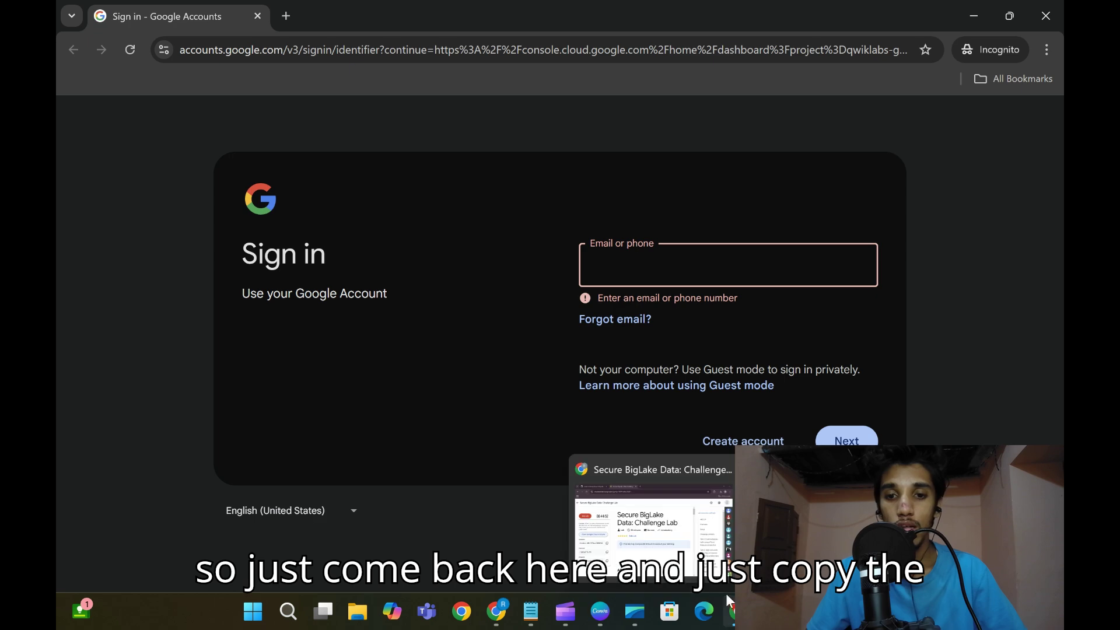
Copy the lab's username from the Secure BigLake Data lab page and submit it on the Google sign-in page
click(648, 519)
click(261, 378)
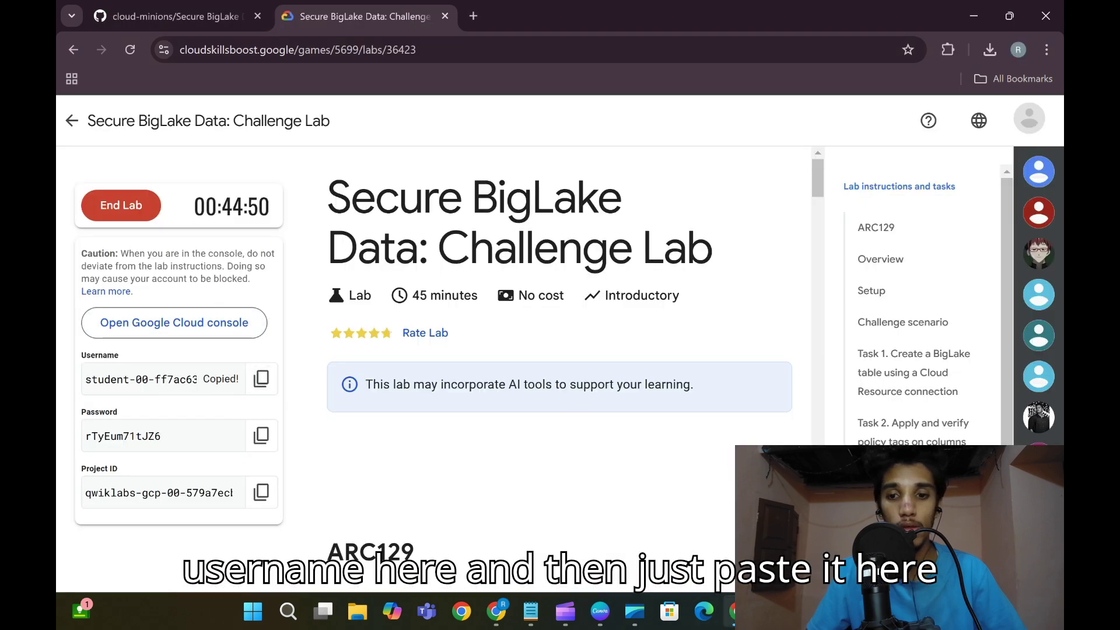
click(647, 507)
key(ctrl+v)
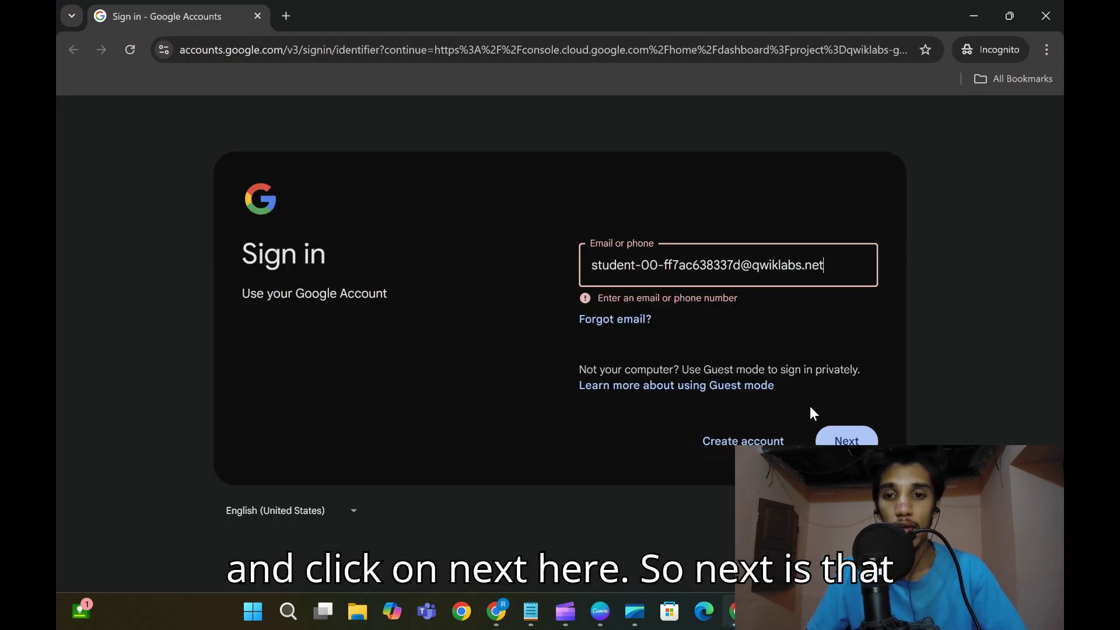
click(846, 439)
Copy the lab's temporary password from the lab page and submit it in the Google account password field
mouse_move(729, 609)
click(647, 519)
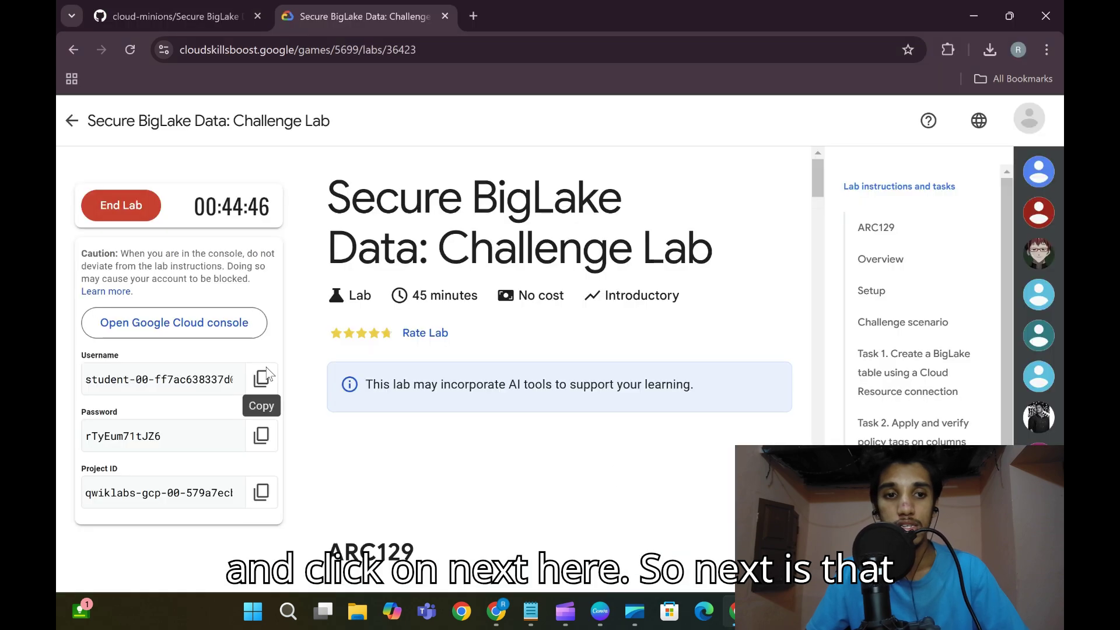
click(261, 435)
click(648, 519)
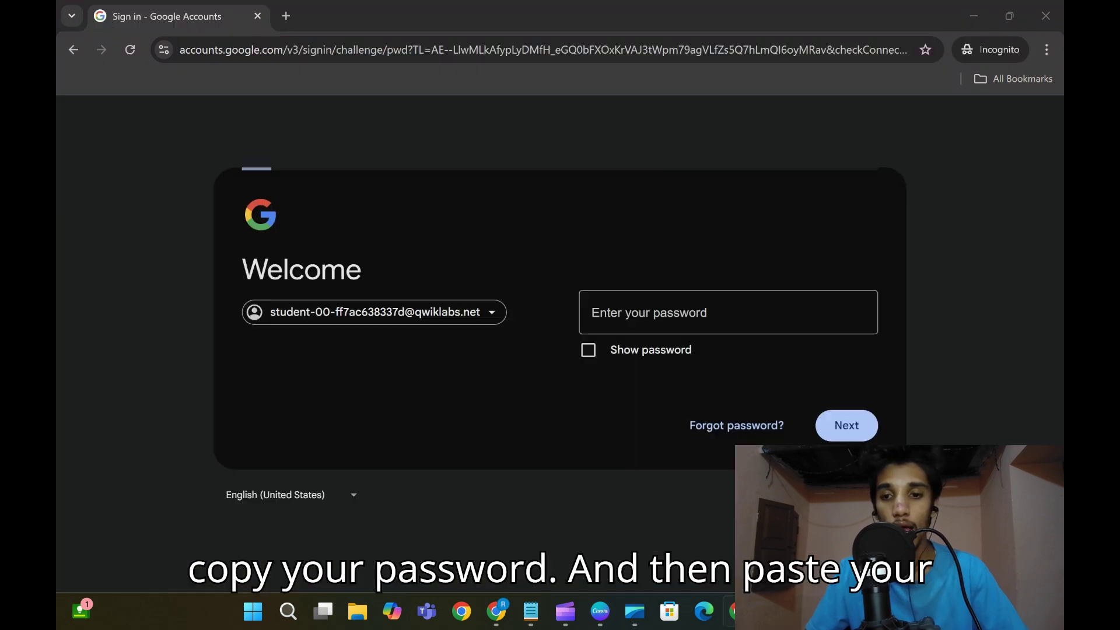
click(607, 320)
key(ctrl+v)
click(847, 427)
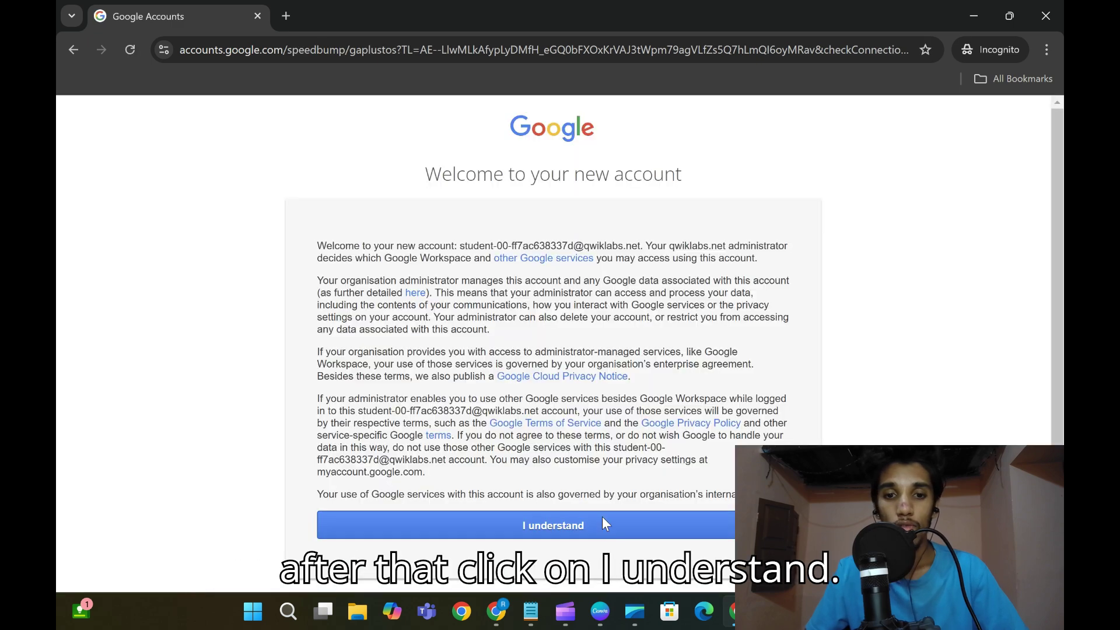
Accept the new account notice and agree to the Google Cloud Platform Terms of Service
click(604, 525)
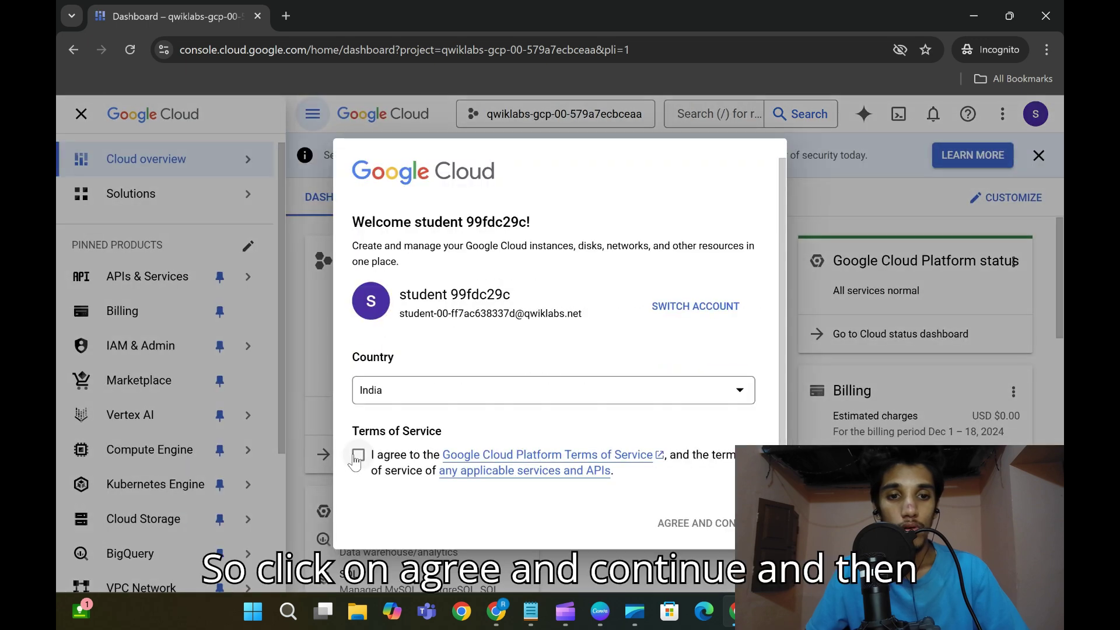
click(358, 455)
click(695, 523)
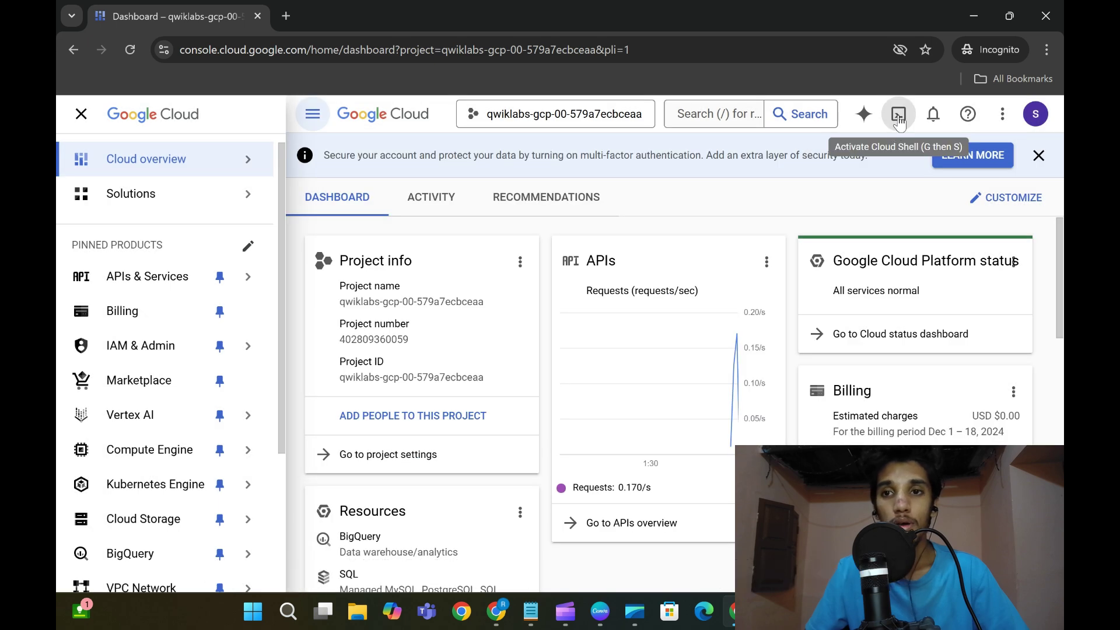
Activate Cloud Shell for the lab project, closing the console's navigation menu and continuing past the introduction
click(898, 116)
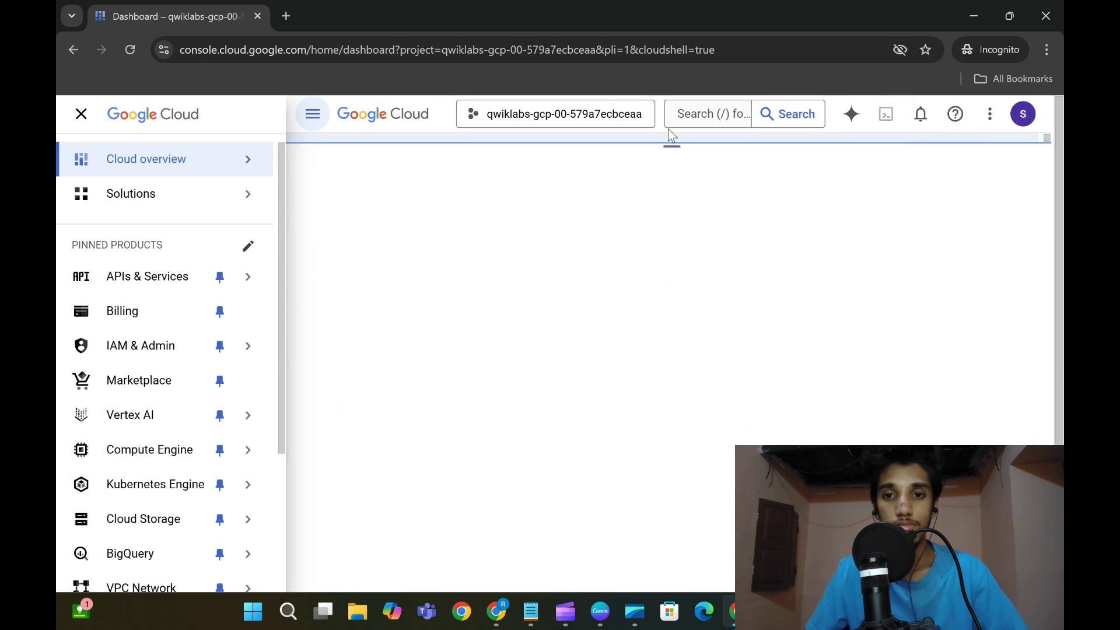
click(81, 113)
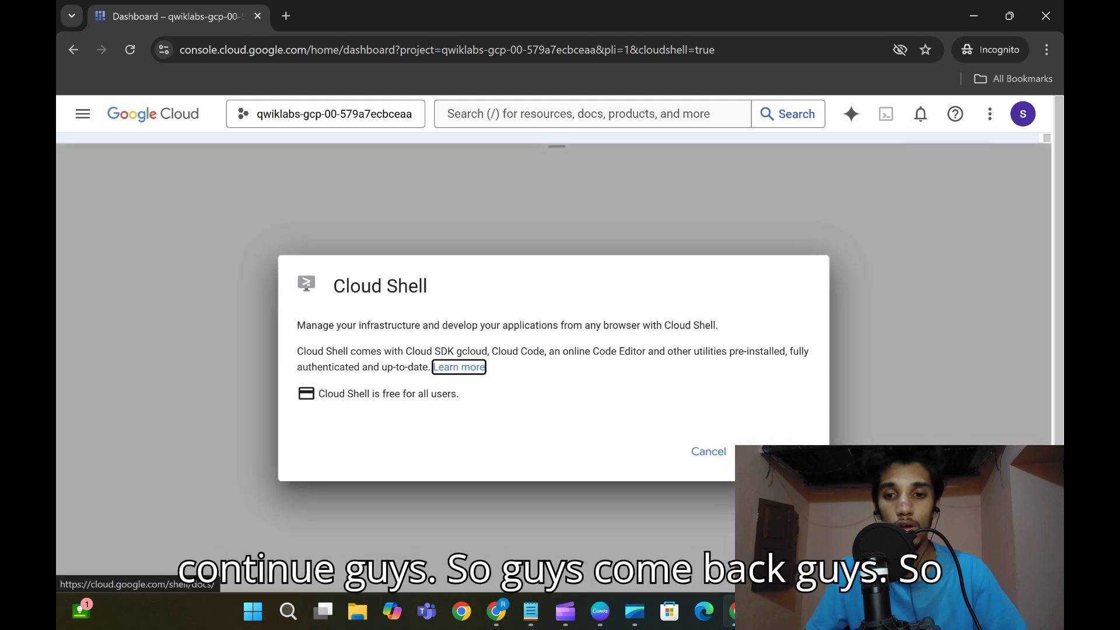
click(758, 450)
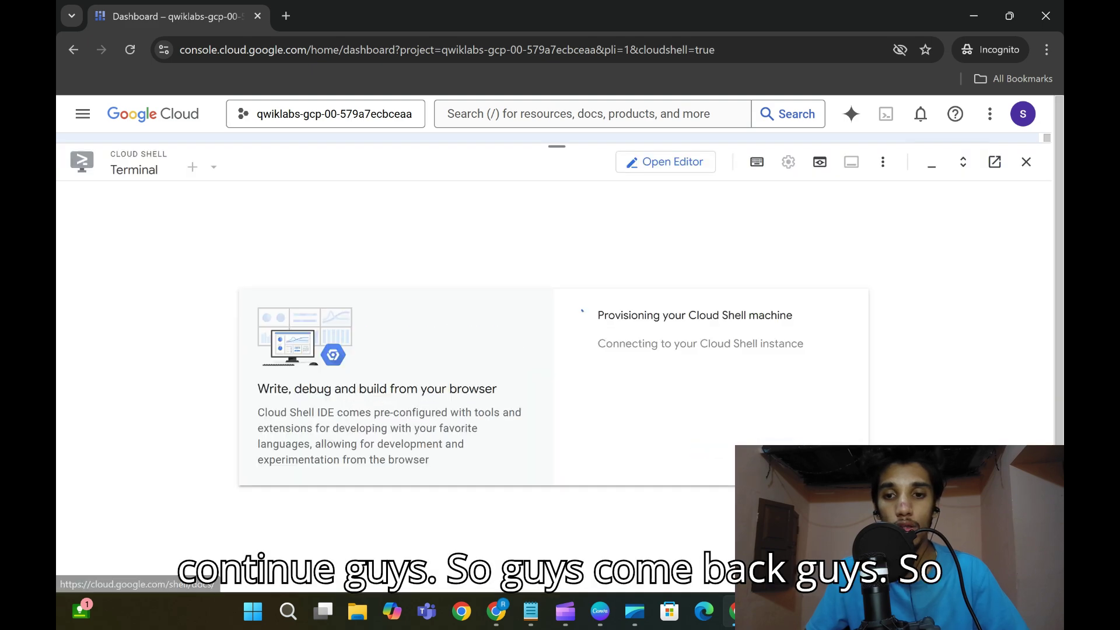
Copy the "export USER_2=" command from the GitHub solution page and paste it at the Cloud Shell prompt
mouse_move(732, 609)
click(648, 513)
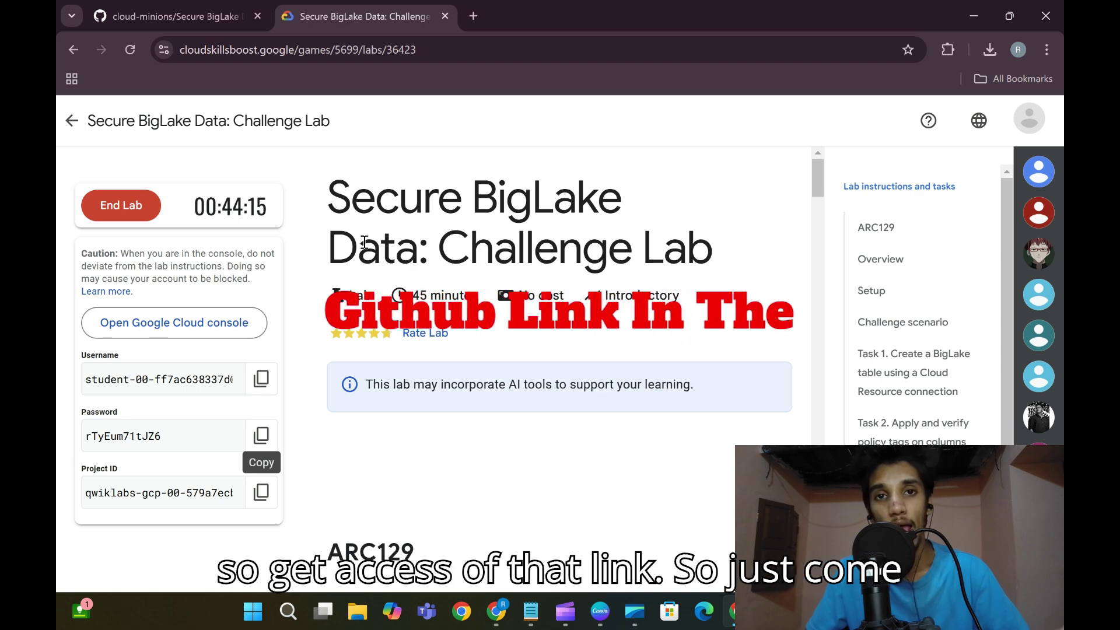
click(103, 7)
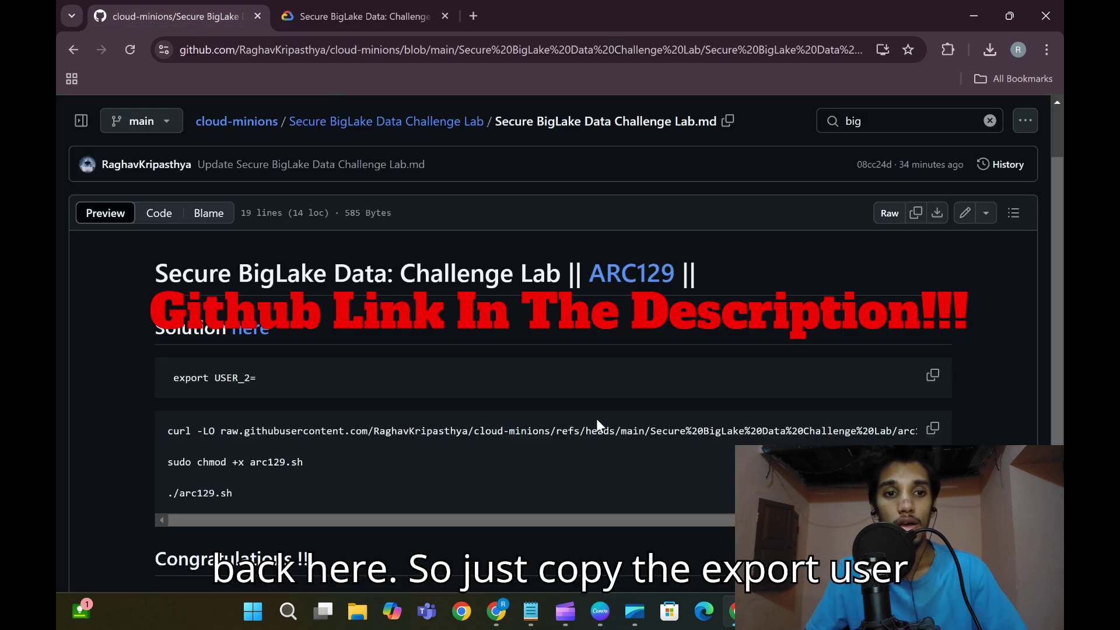
scroll(596, 418, down, 3)
scroll(596, 419, up, 1)
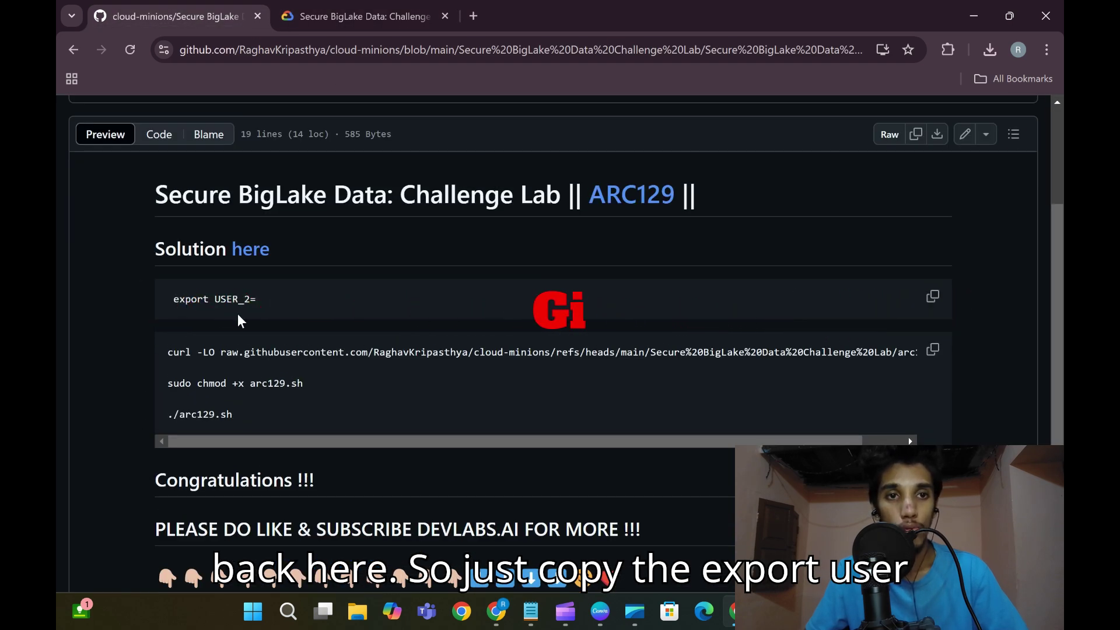
click(934, 298)
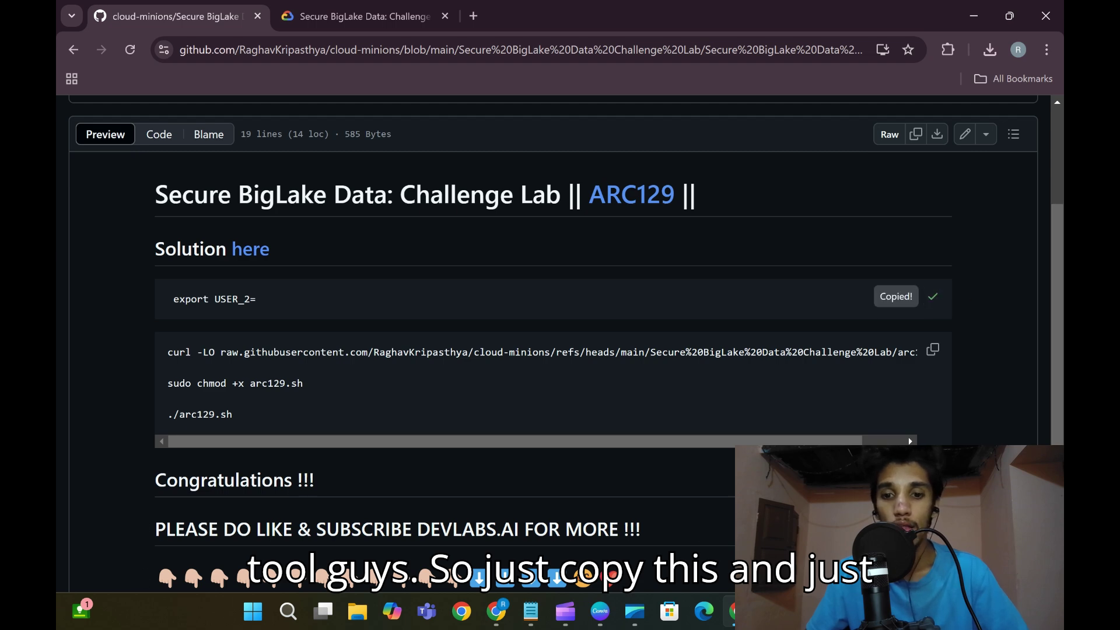
click(852, 507)
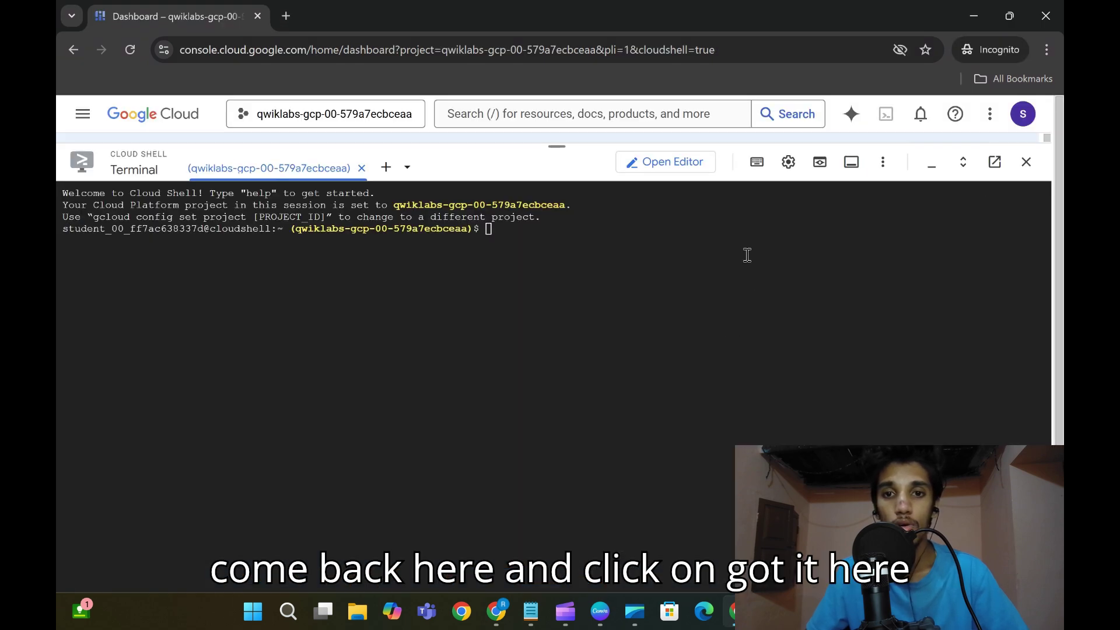
key(ctrl+v)
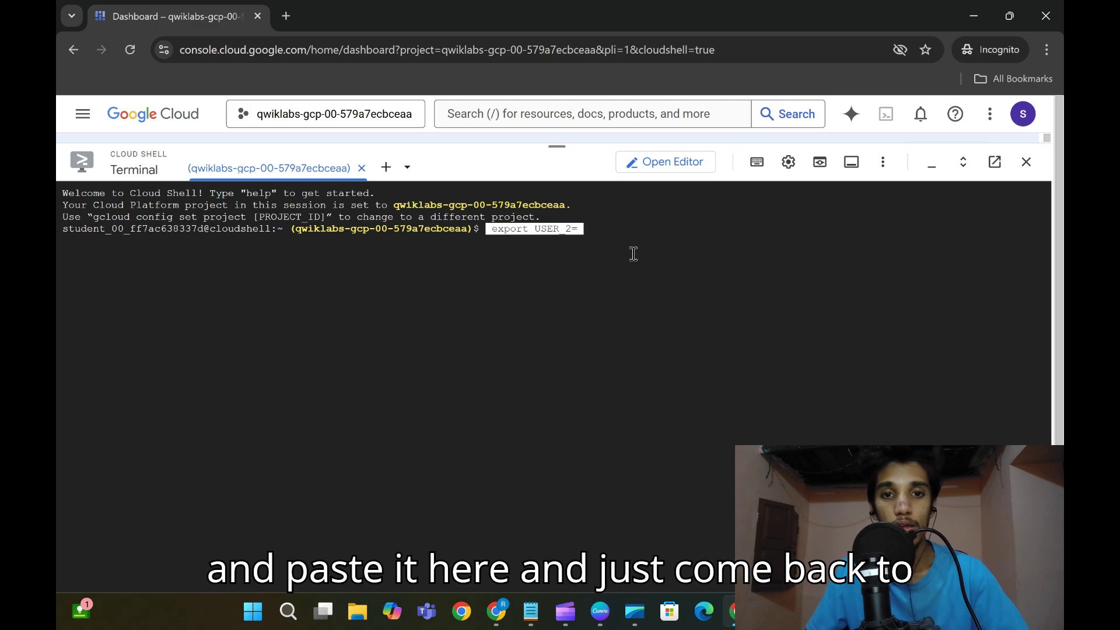
Copy user 2's e-mail from the lab's Task 3, append it to the USER_2 export command in Cloud Shell and run it
click(640, 510)
click(362, 17)
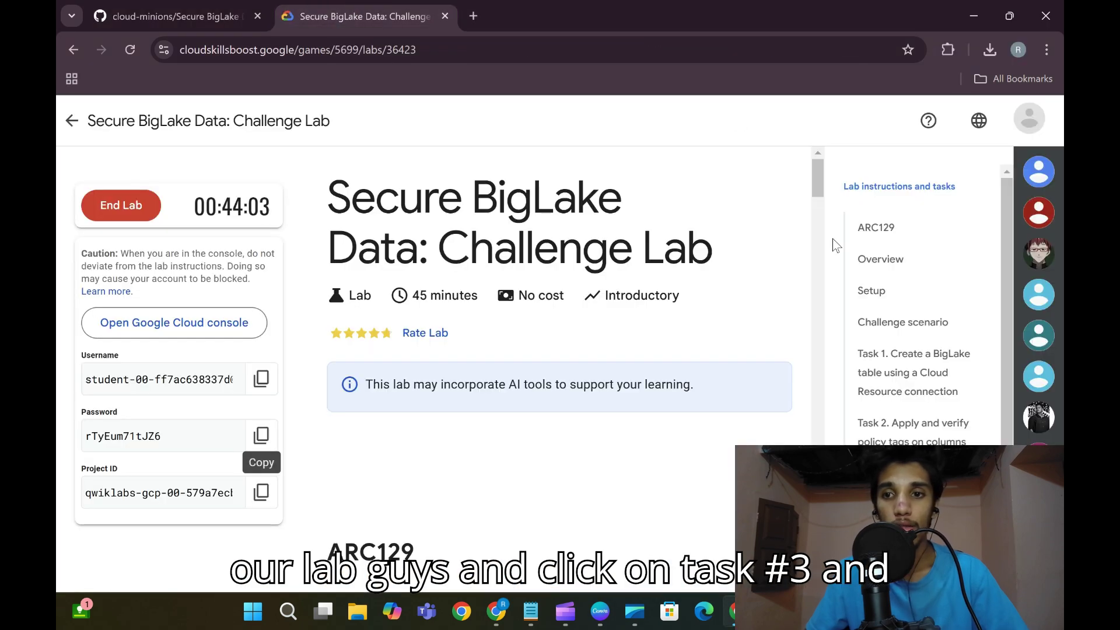
click(910, 466)
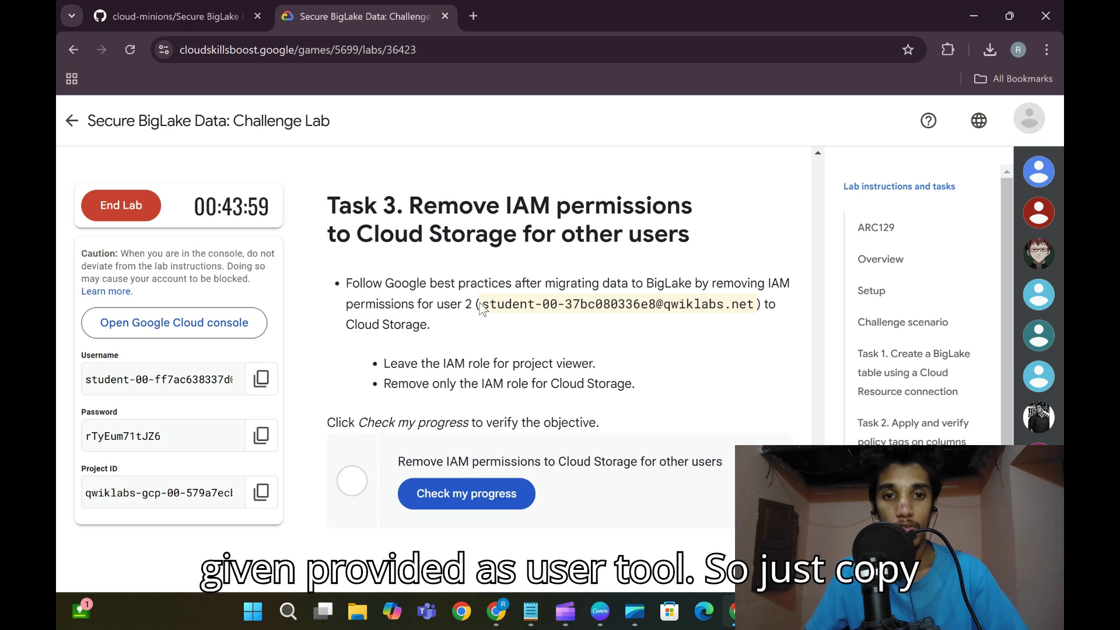
drag(482, 308, 754, 307)
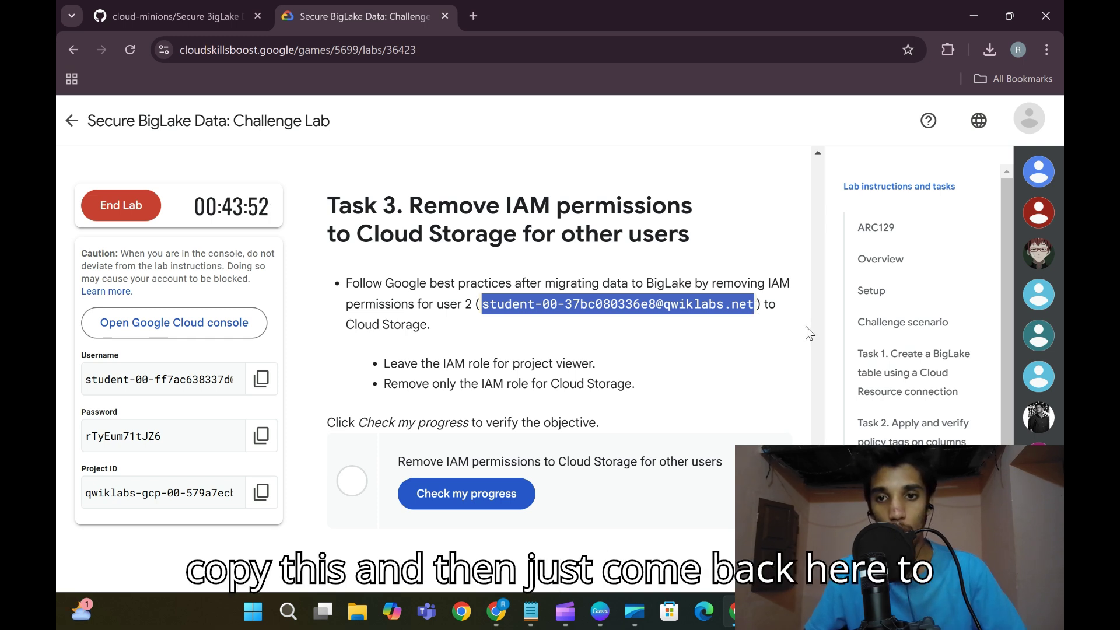
click(863, 508)
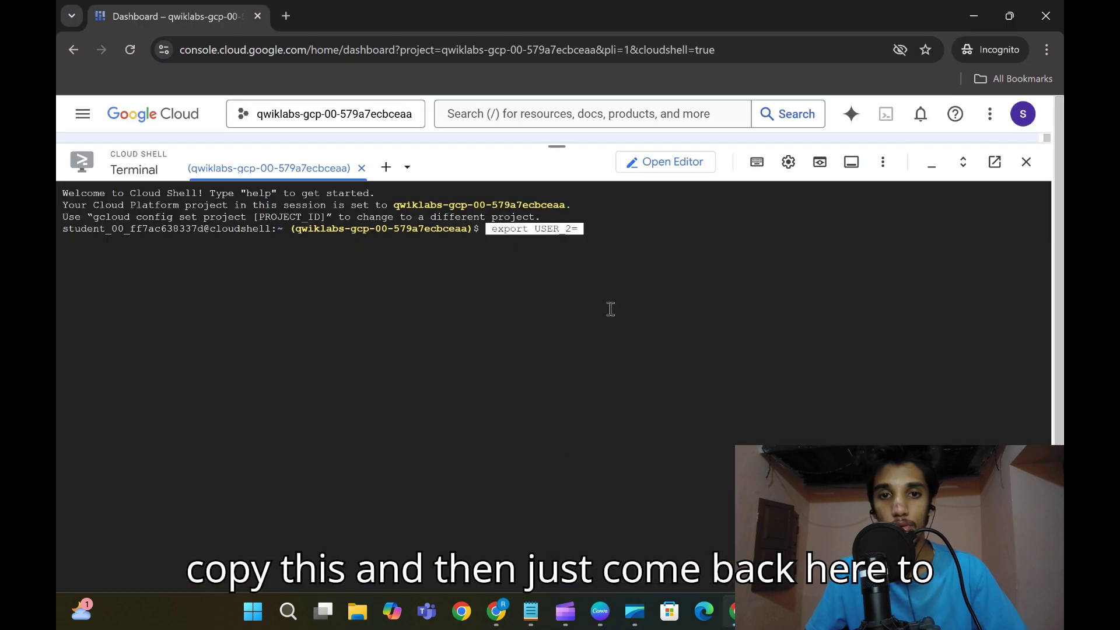
key(ctrl+v)
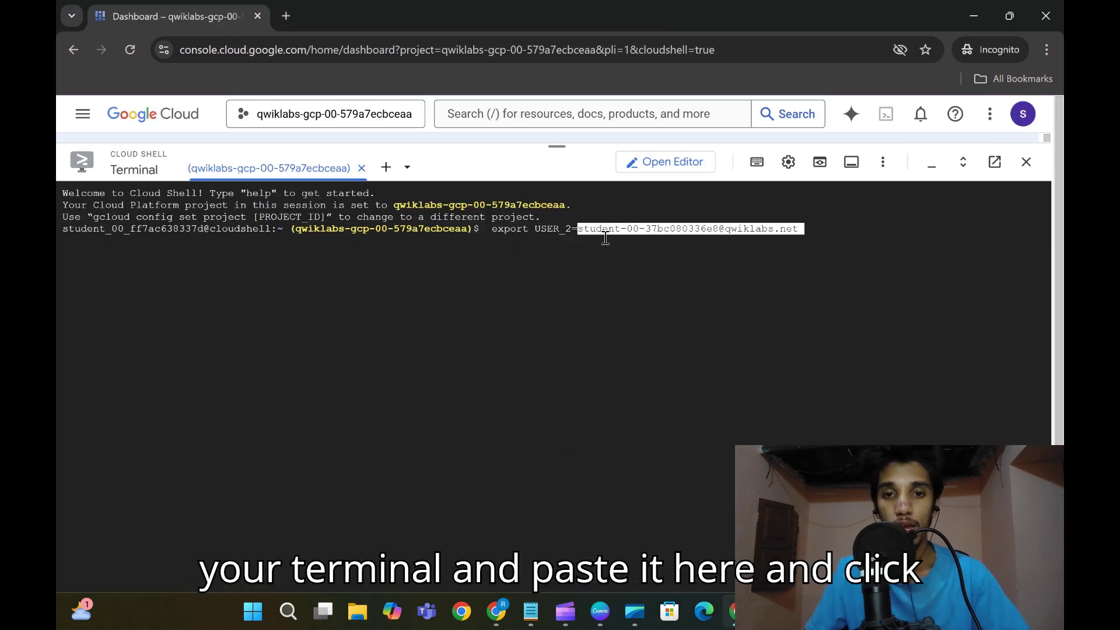
key(Return)
Copy the GitHub page's command block that downloads and runs arc129.sh, execute it in Cloud Shell and authorize the gcloud calls
mouse_move(738, 612)
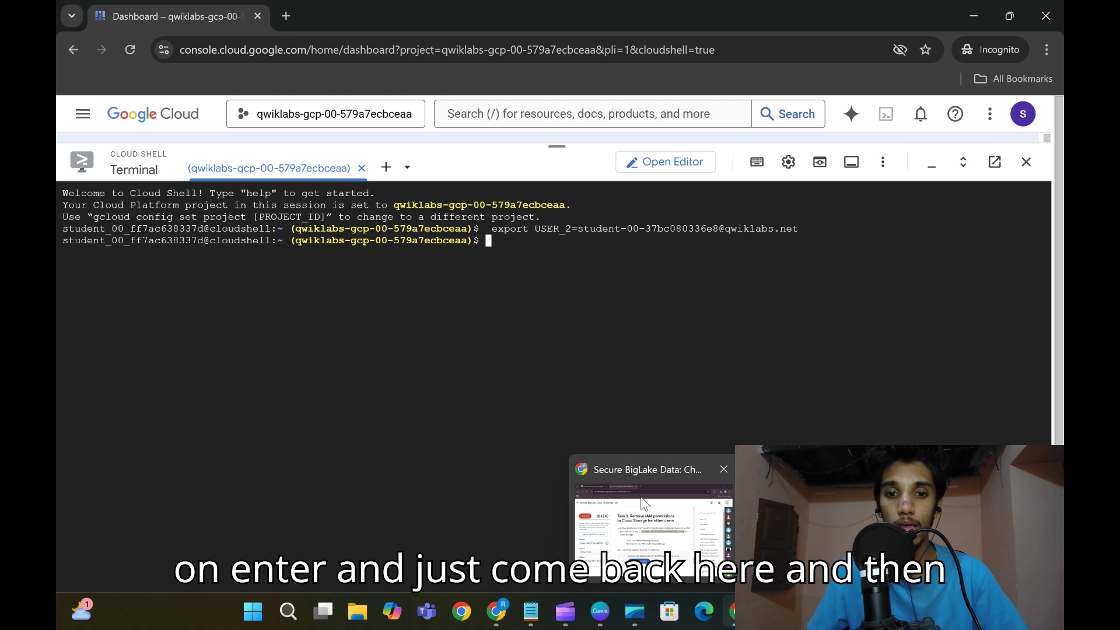
click(650, 502)
click(169, 15)
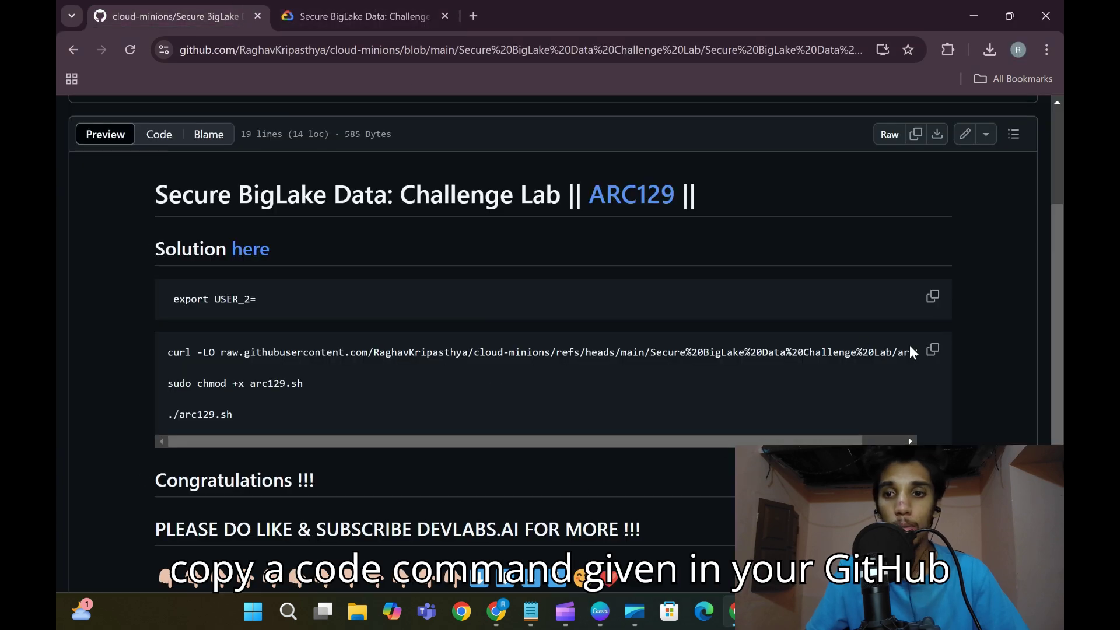
click(932, 350)
mouse_move(734, 612)
click(651, 508)
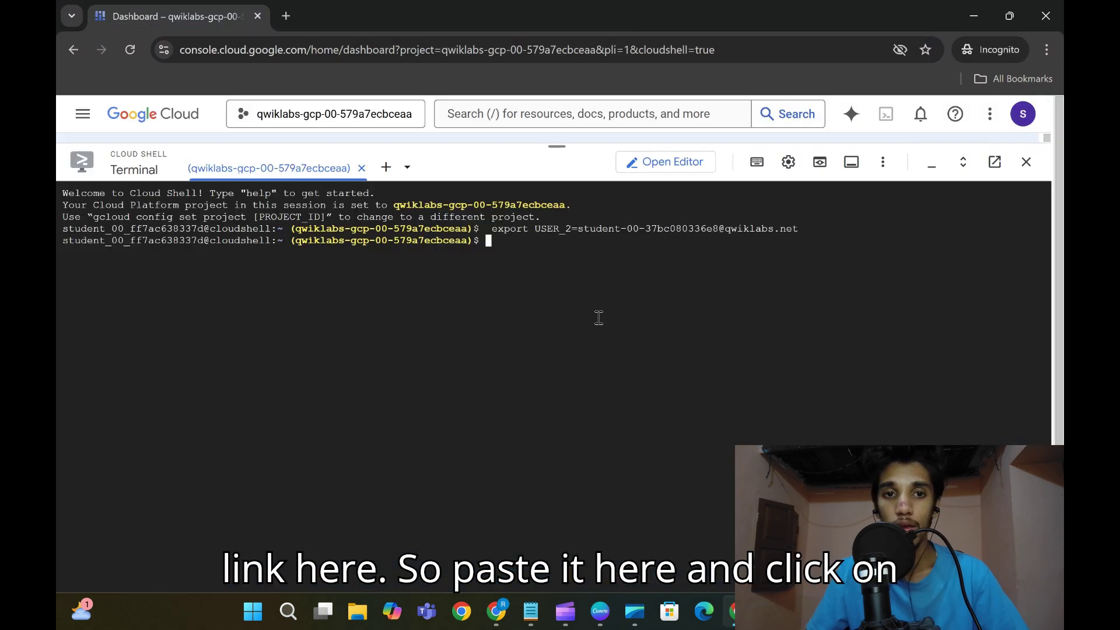
key(ctrl+v)
key(Return)
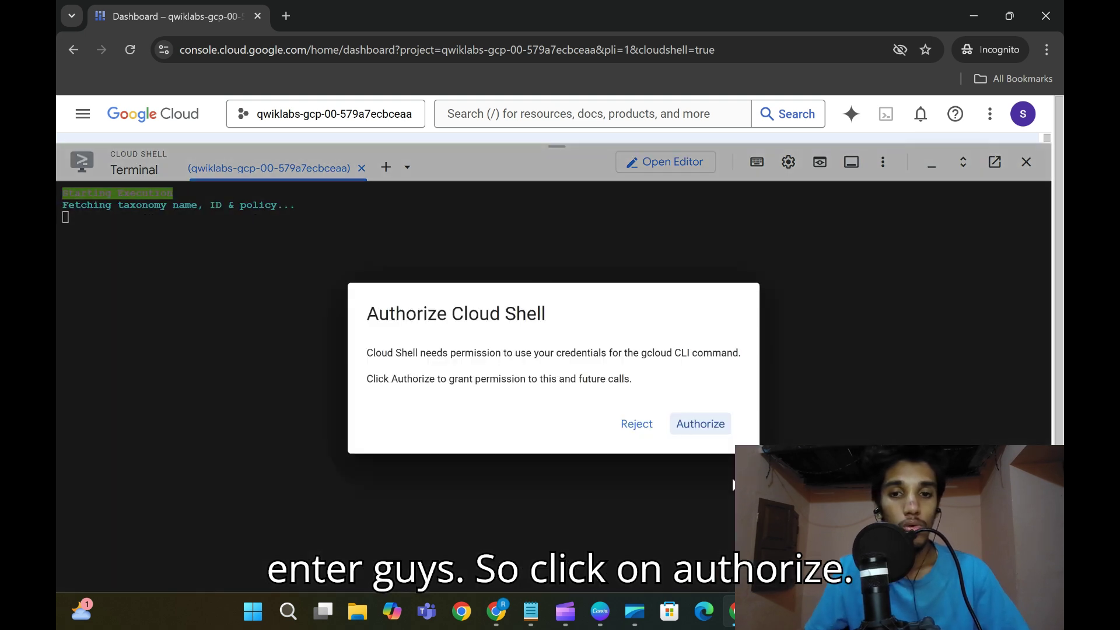
click(701, 424)
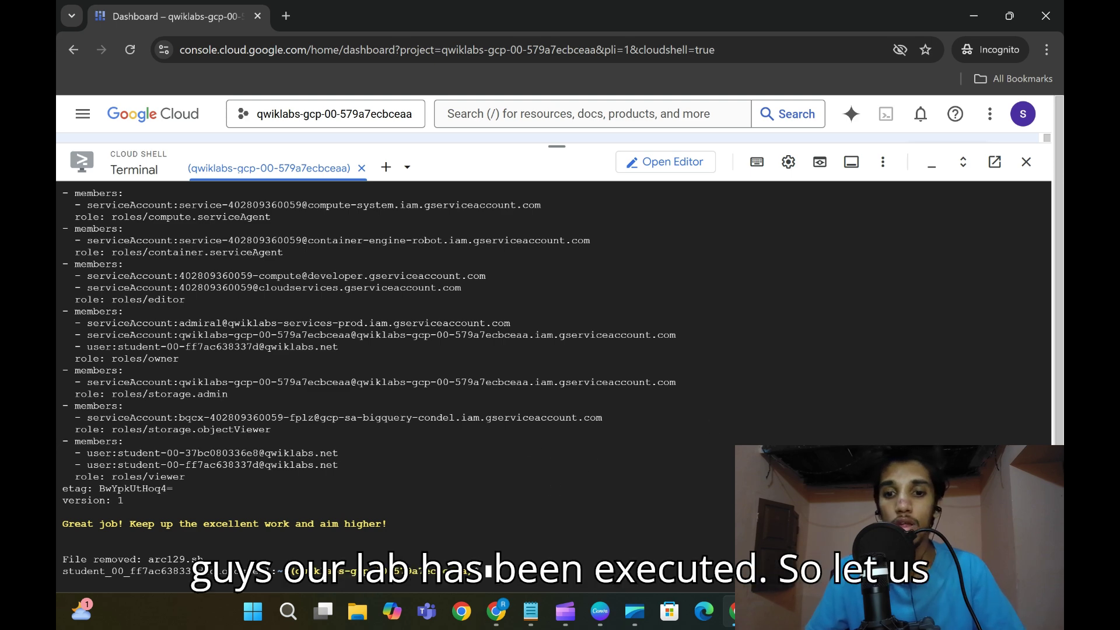
Return to the lab page and check the progress of Task 1, creating a BigLake table using a Cloud Resource connection
click(648, 513)
click(362, 16)
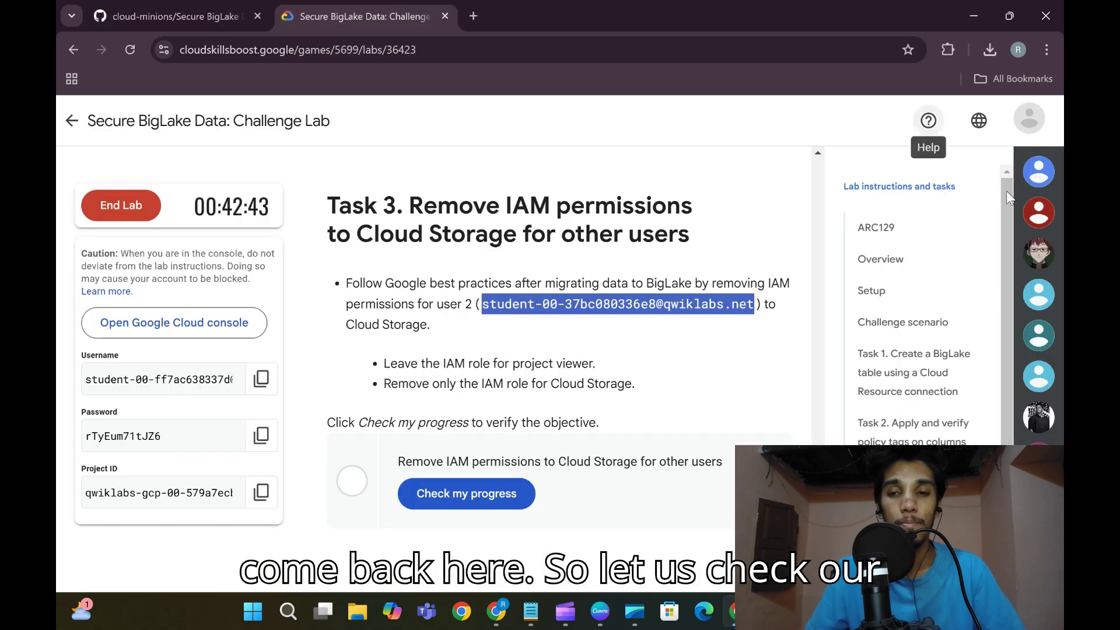
click(933, 363)
scroll(525, 378, down, 4)
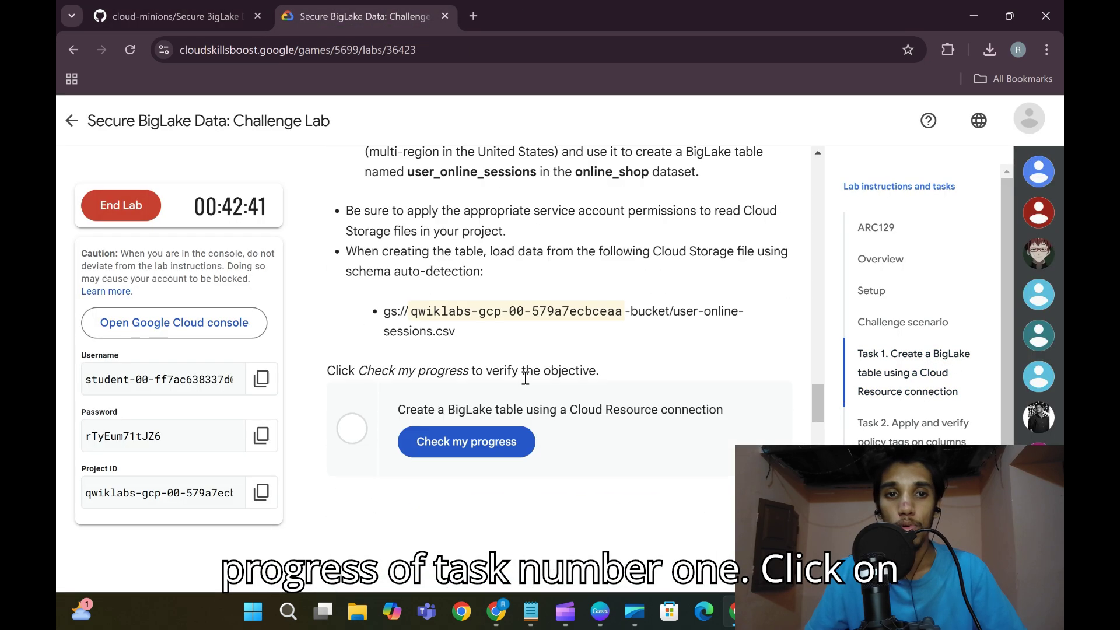
scroll(525, 378, down, 2)
click(524, 345)
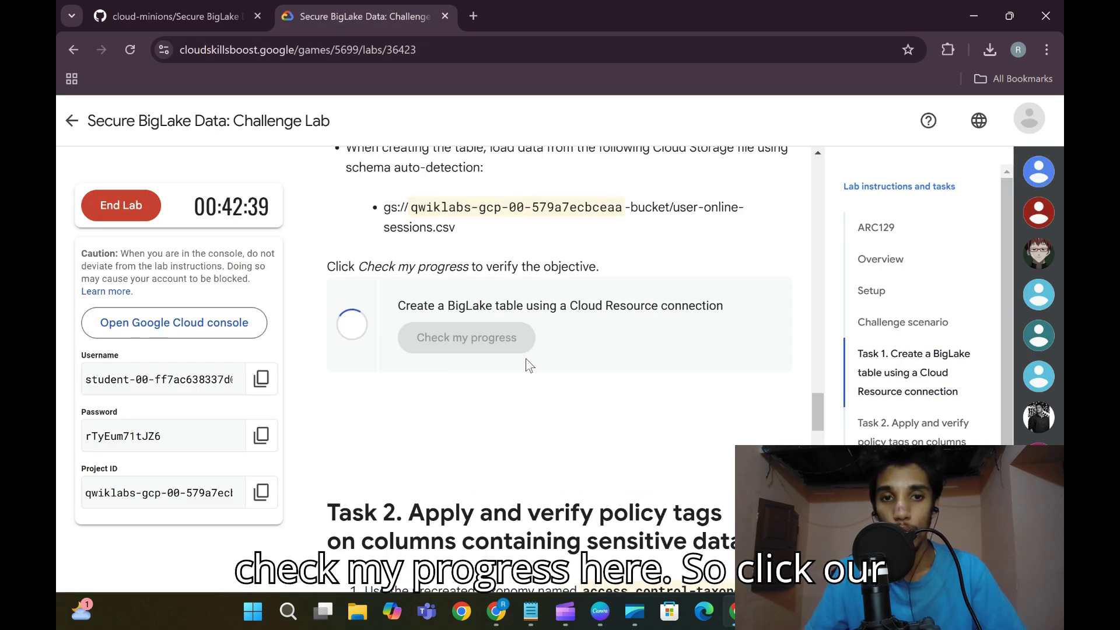
Check the progress of Task 2, applying and verifying policy tags on columns containing sensitive data
scroll(525, 361, down, 5)
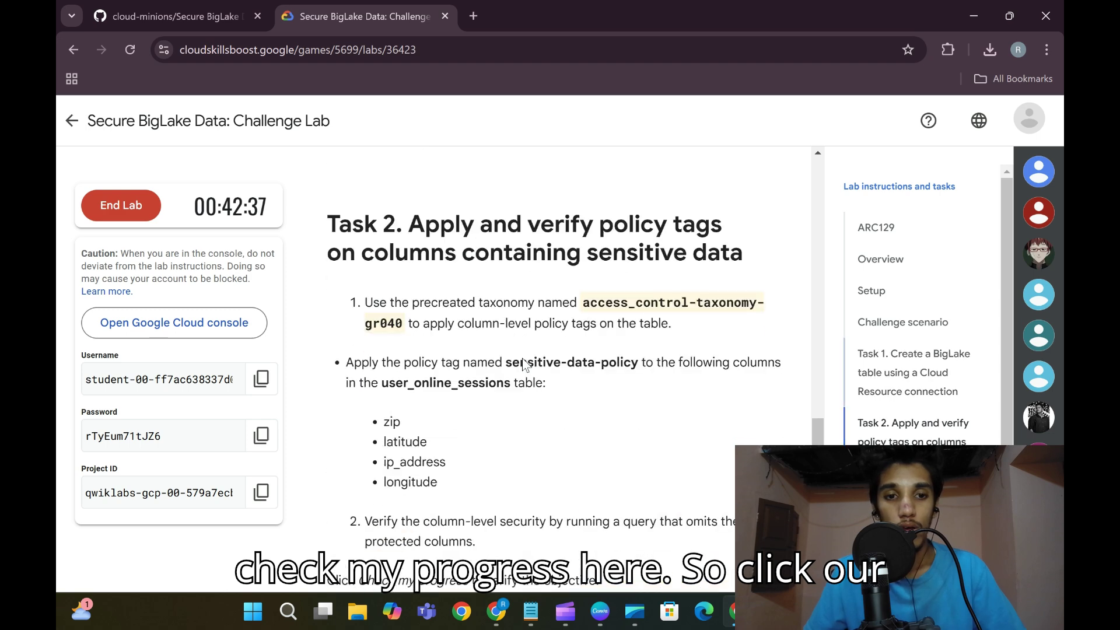
scroll(523, 358, down, 5)
scroll(525, 365, up, 1)
click(495, 346)
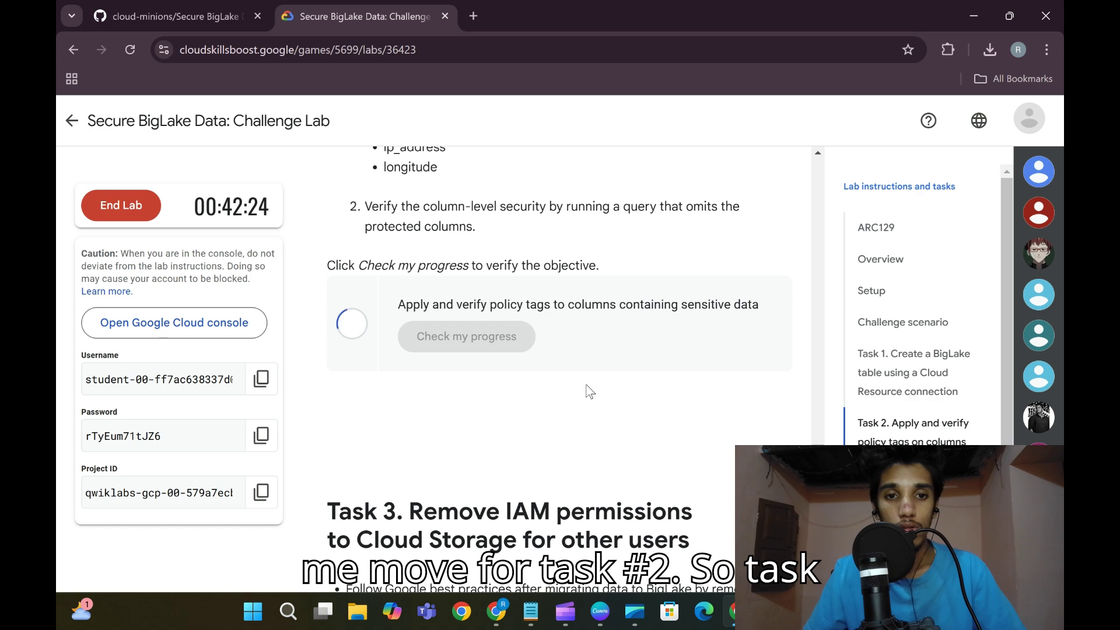
Check the progress of Task 3, removing IAM permissions to Cloud Storage for other users
scroll(588, 388, down, 10)
scroll(551, 376, up, 4)
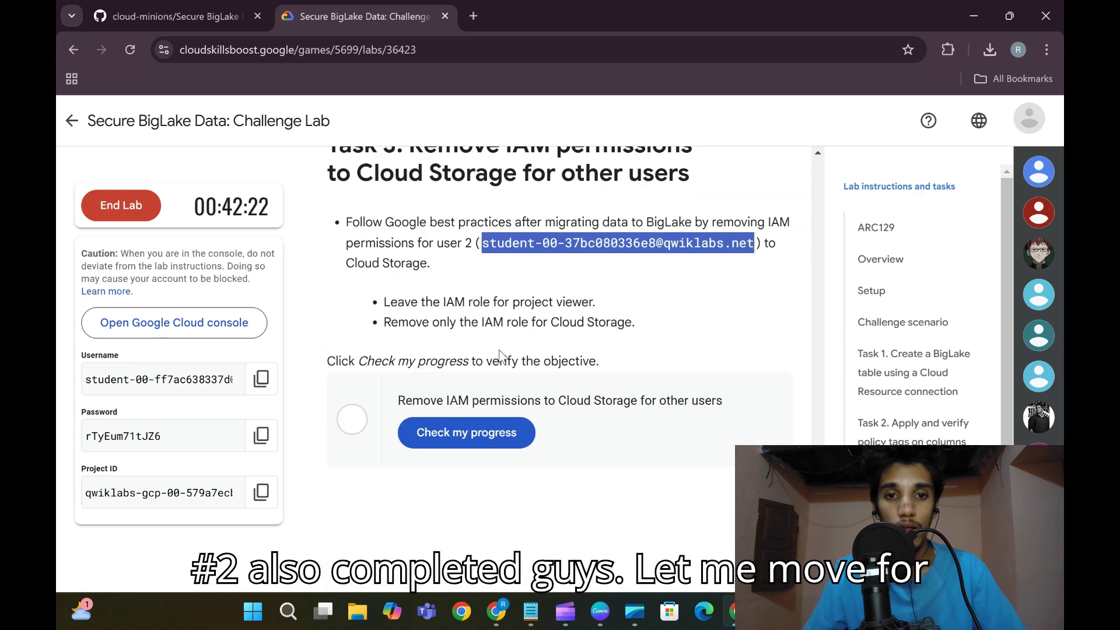
click(475, 440)
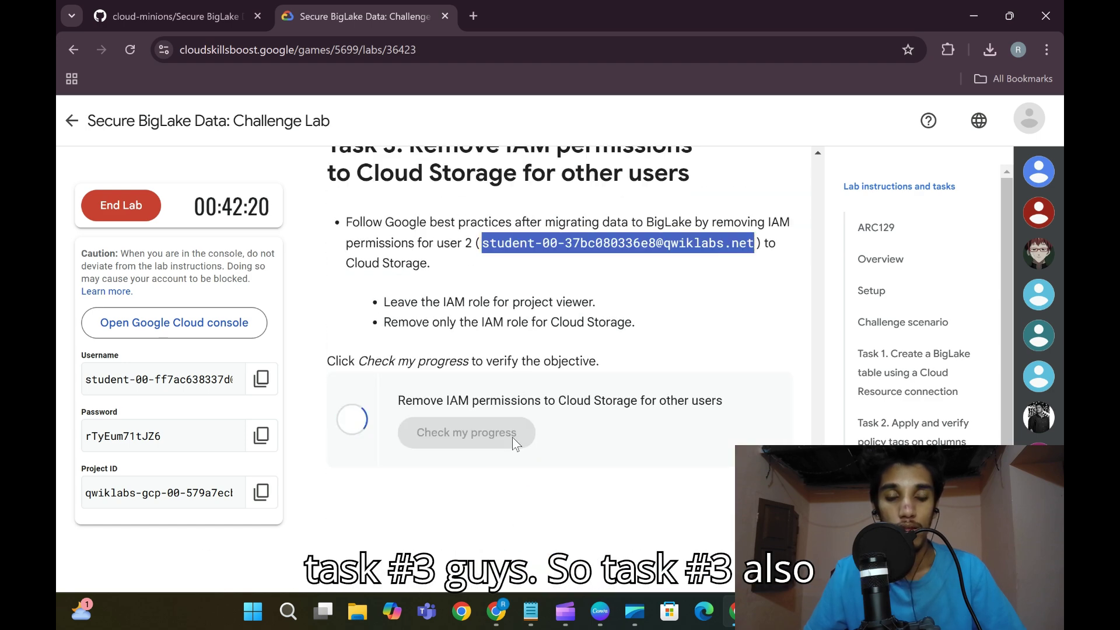
scroll(513, 442, up, 10)
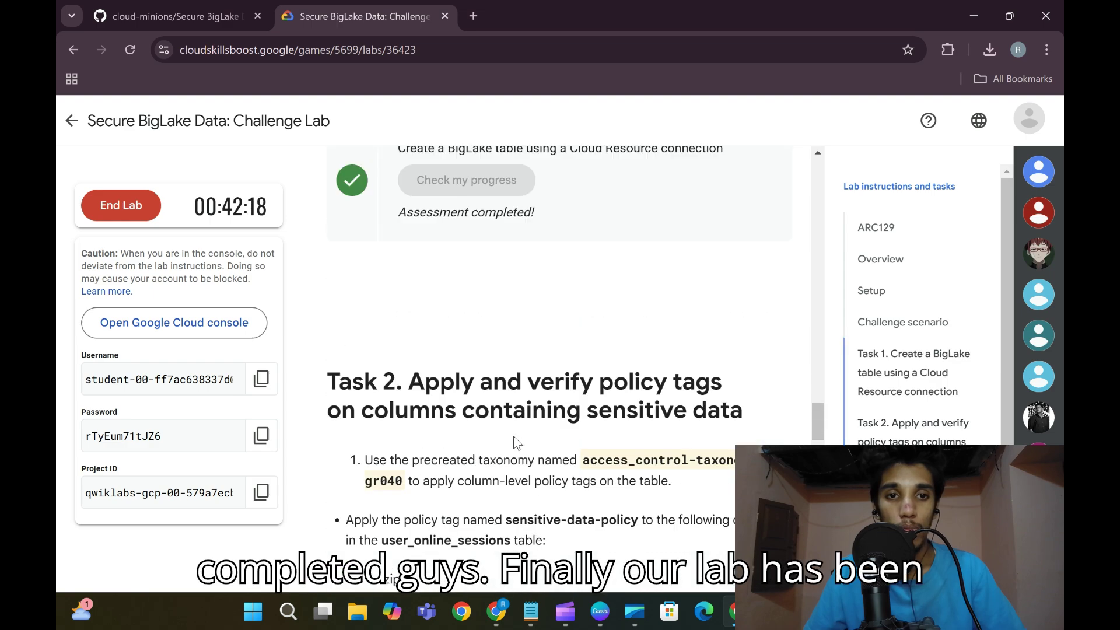
scroll(514, 442, up, 10)
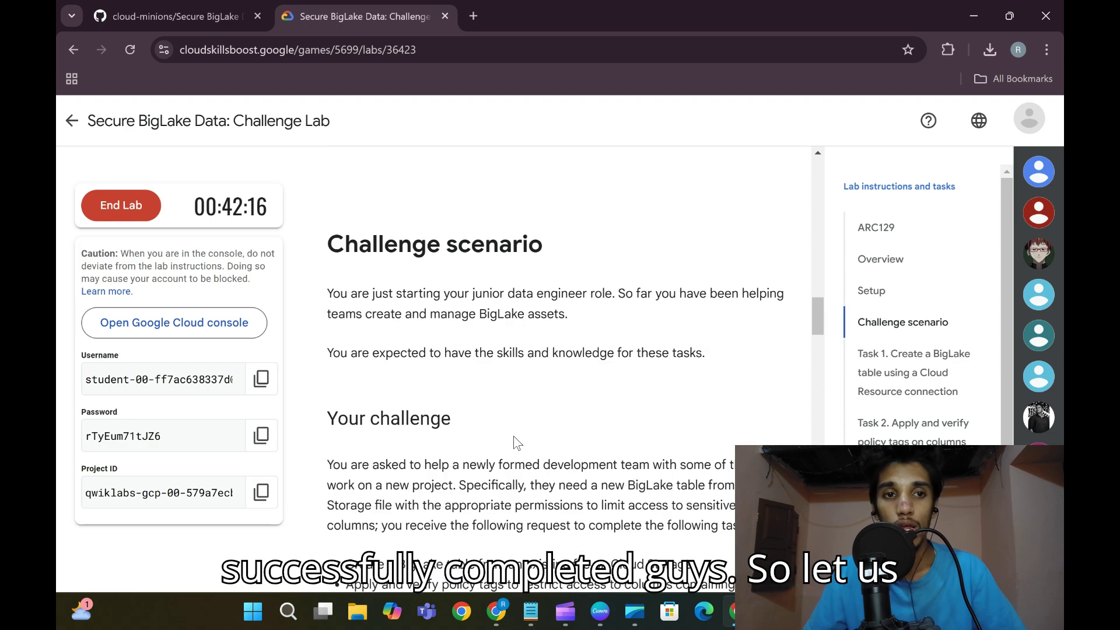
Start the Arcade Trivia December 2024 Week 1 lab and answer quiz question 1 with "gcloud storage cp"
scroll(517, 444, up, 3)
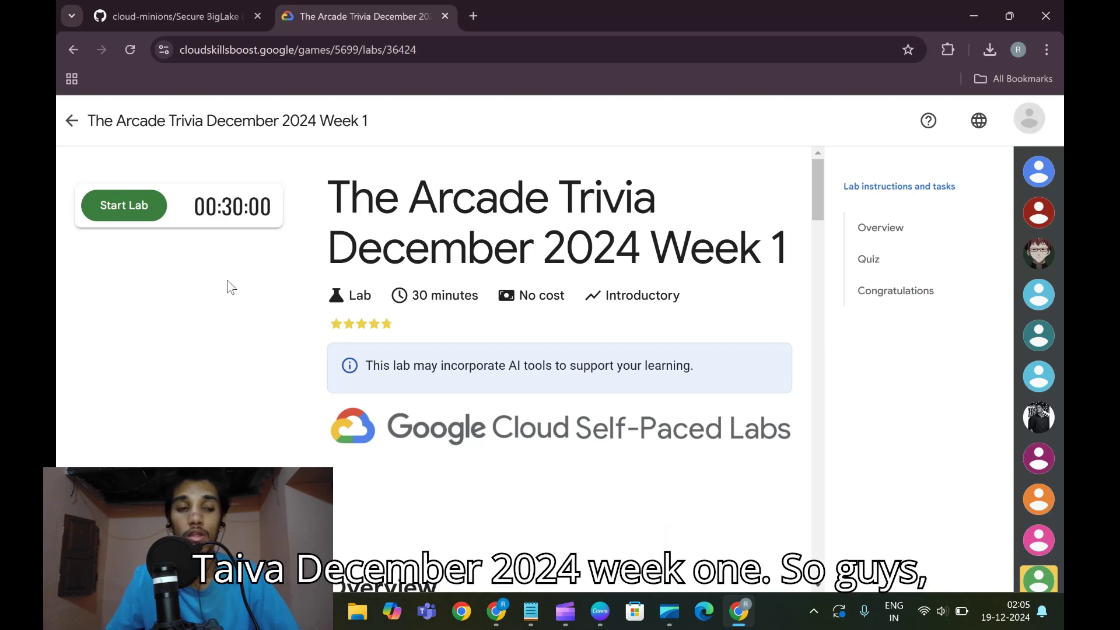
click(100, 201)
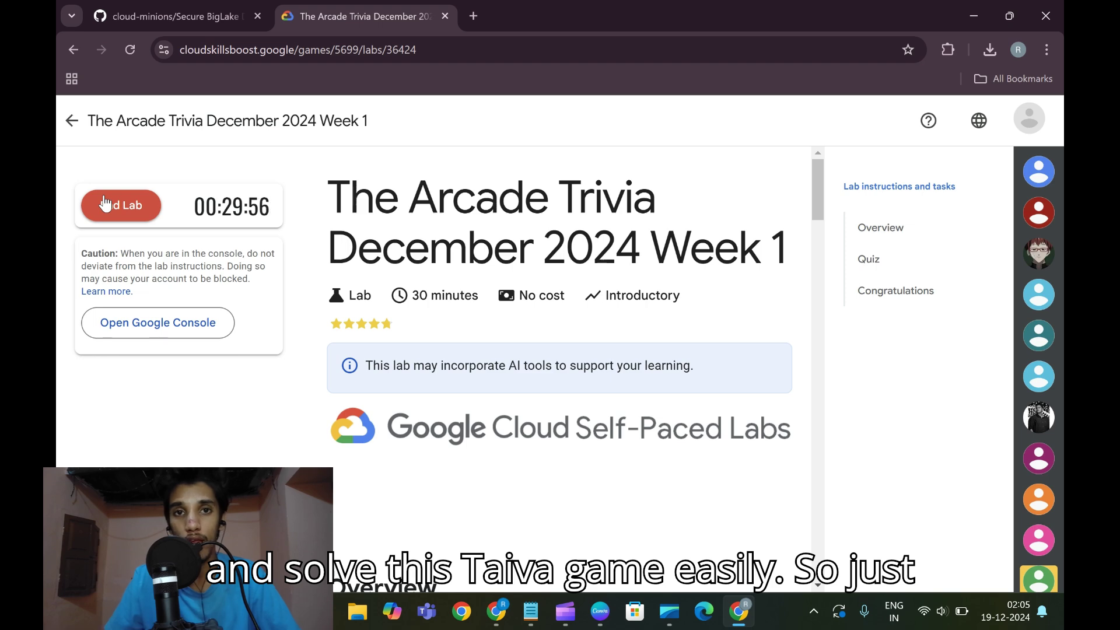
scroll(554, 303, down, 12)
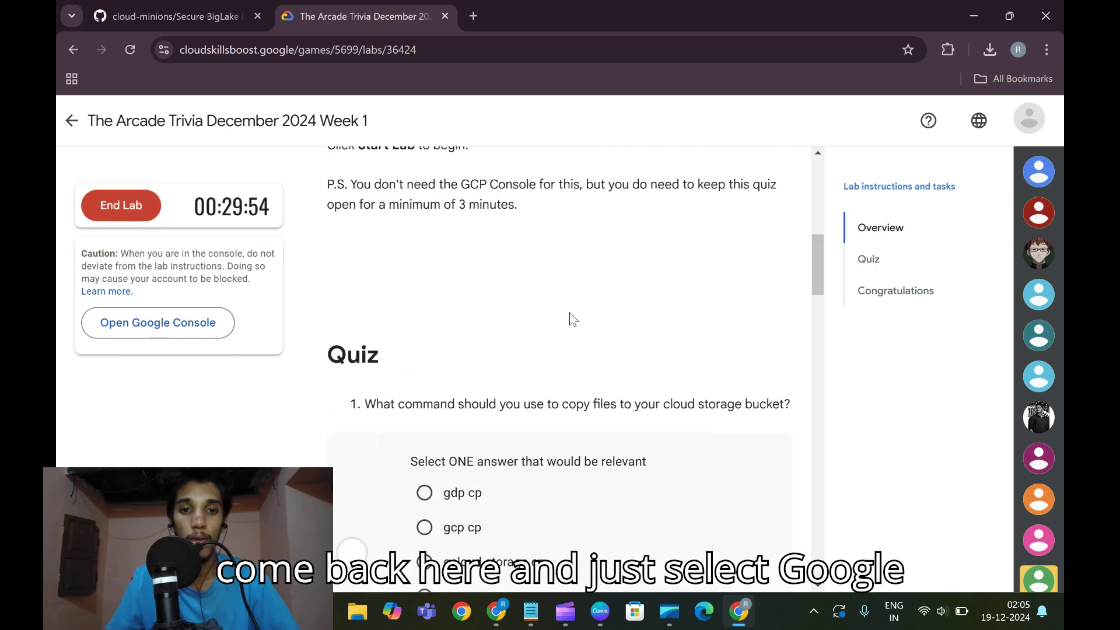
click(449, 322)
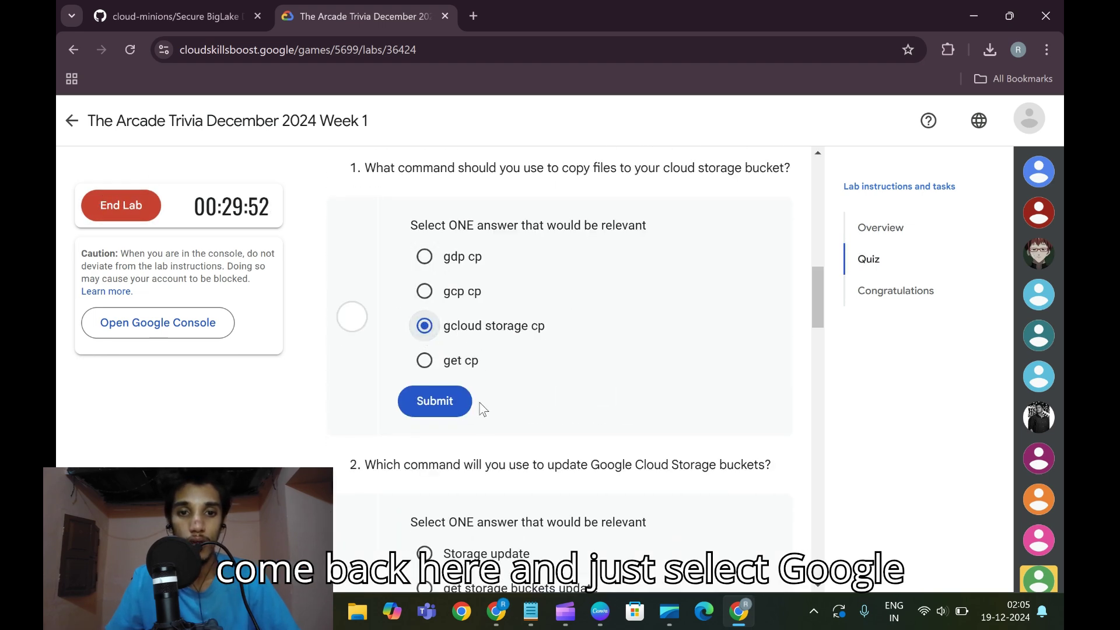
click(446, 403)
Submit "gcloud storage buckets update" for question 2 and "gcloud storage buckets describe" for question 3
scroll(449, 414, down, 4)
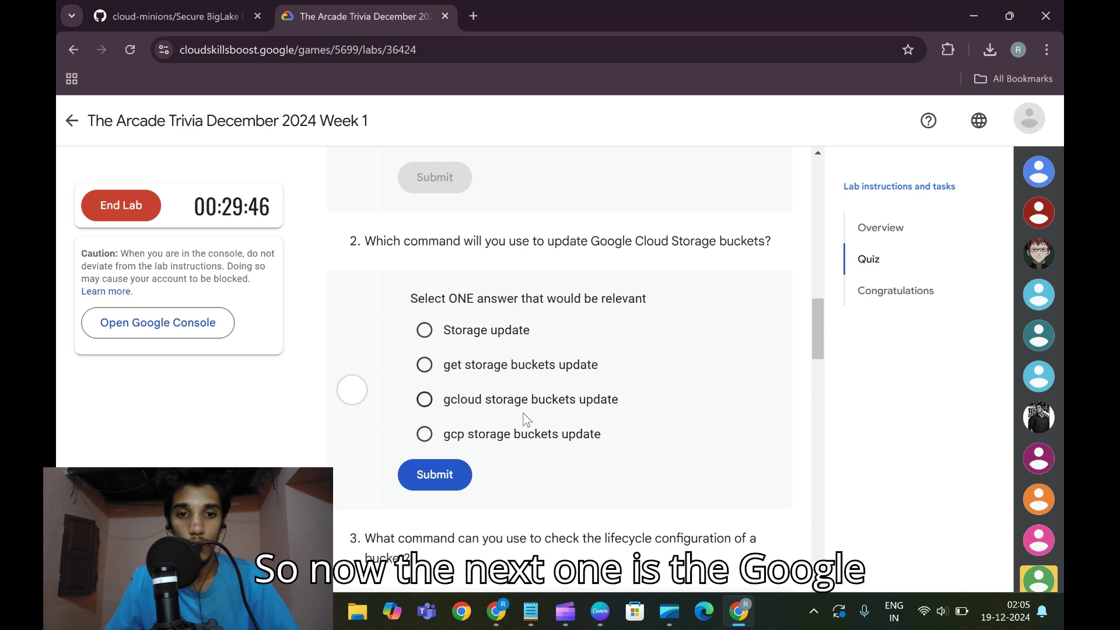
click(424, 399)
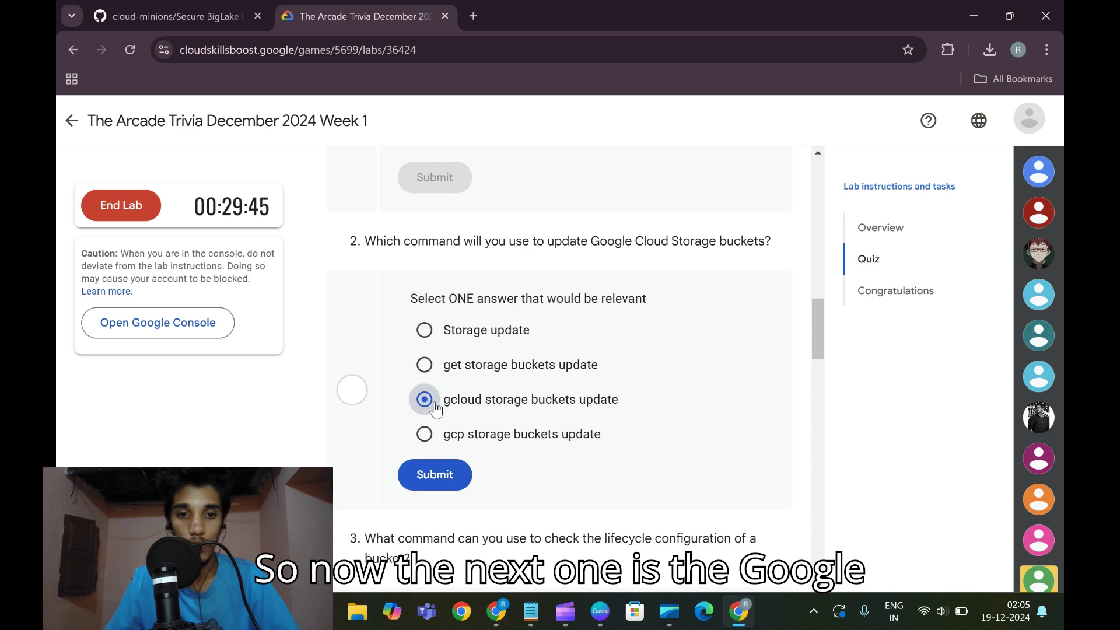
click(434, 475)
scroll(540, 439, down, 4)
scroll(541, 439, down, 1)
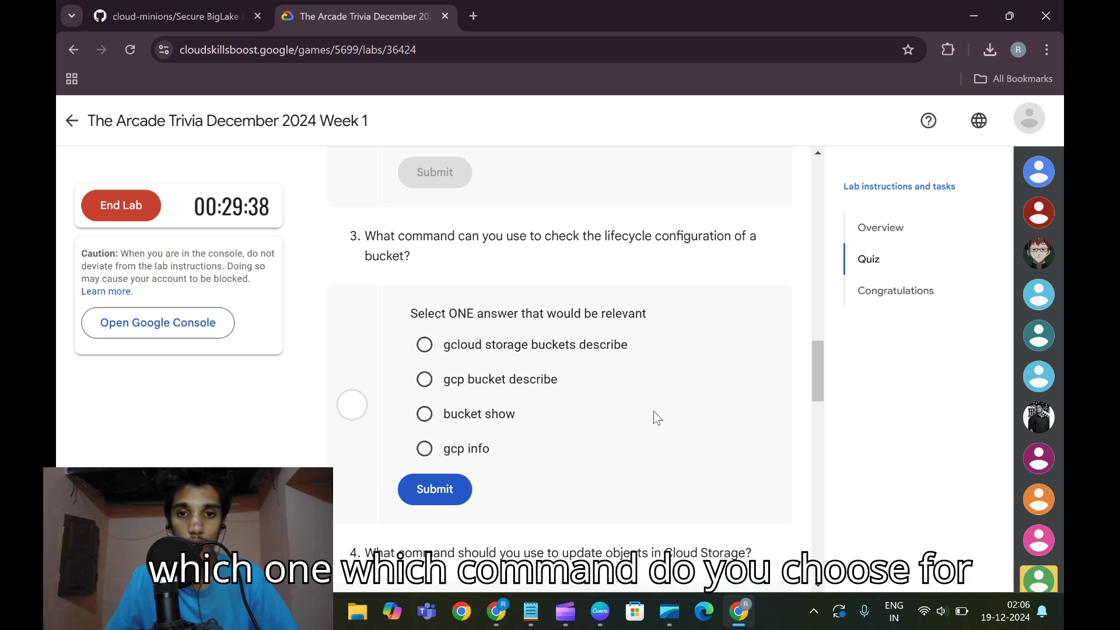
click(424, 344)
click(435, 490)
Submit "gcloud storage objects update" for question 4 and "BigLake" for question 5
scroll(577, 519, down, 3)
scroll(576, 520, down, 3)
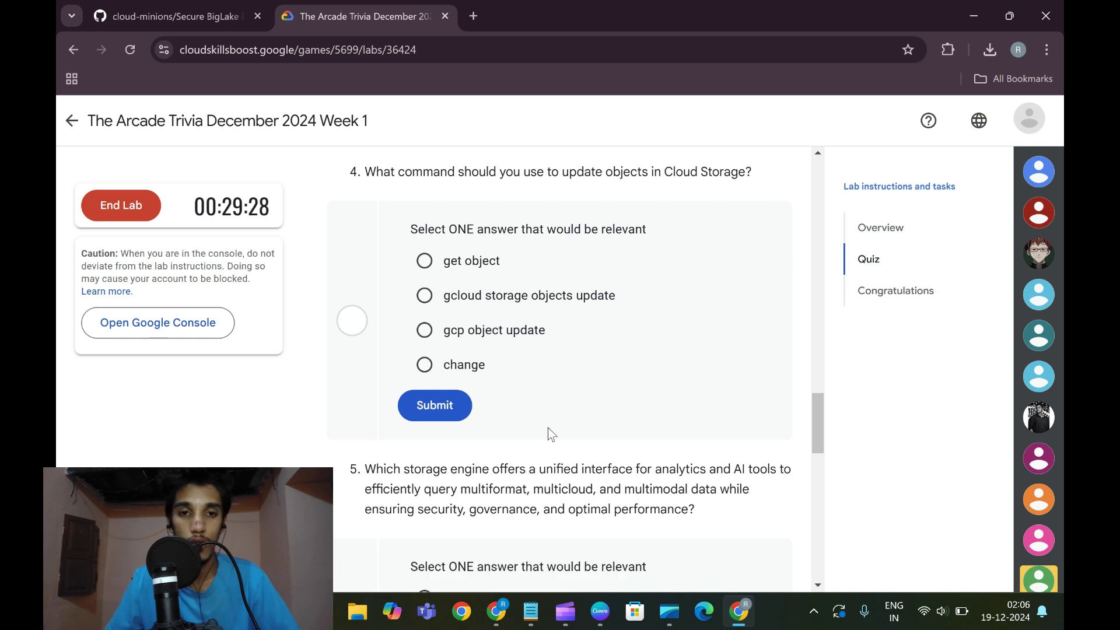
click(430, 303)
click(461, 411)
scroll(521, 429, down, 6)
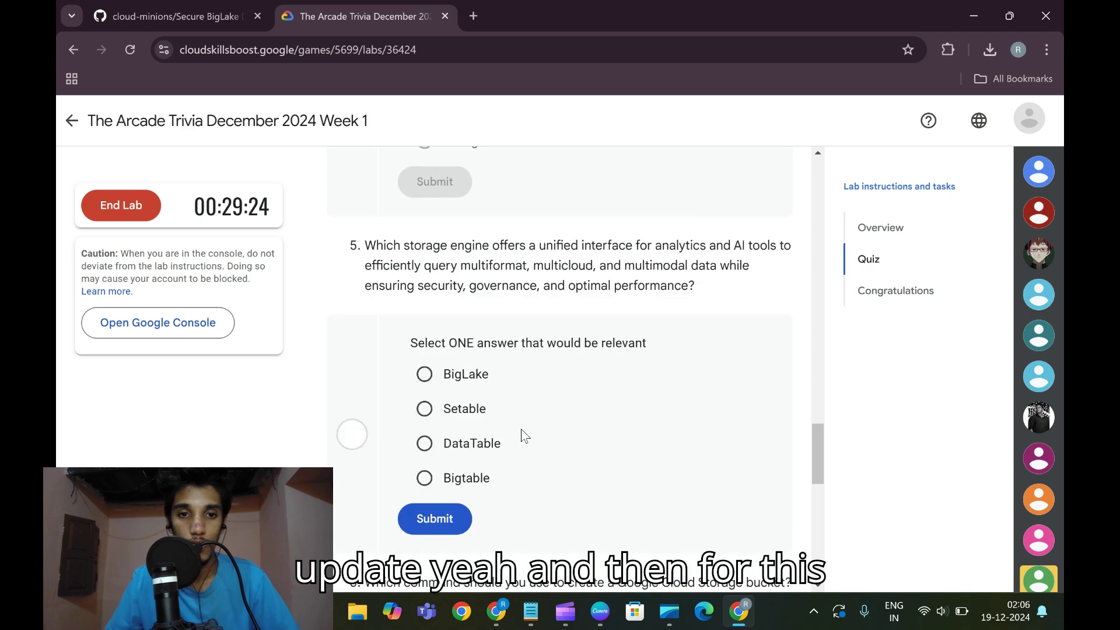
scroll(522, 435, up, 1)
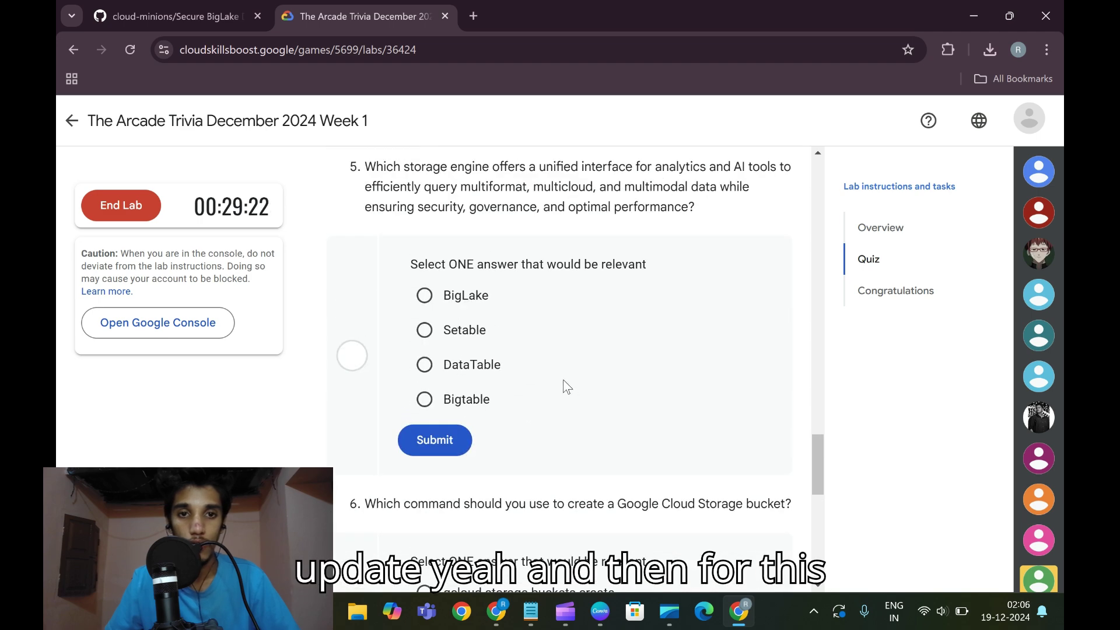
click(424, 296)
click(443, 440)
Answer question 6, on creating a Cloud Storage bucket, with "gcloud storage buckets create"
scroll(590, 457, down, 2)
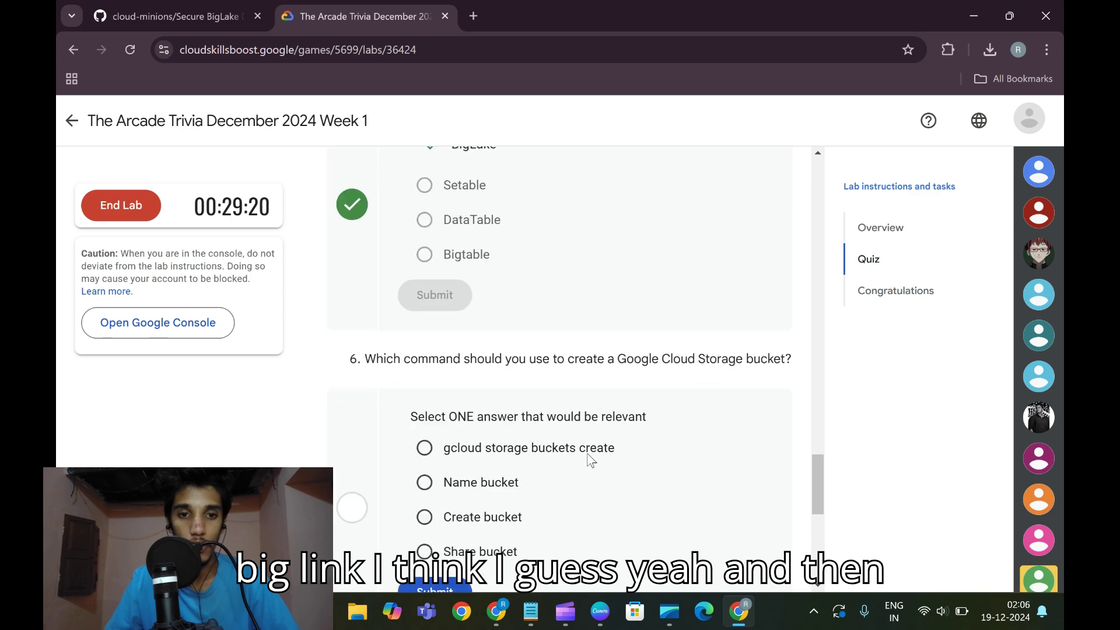
scroll(589, 459, down, 3)
click(424, 290)
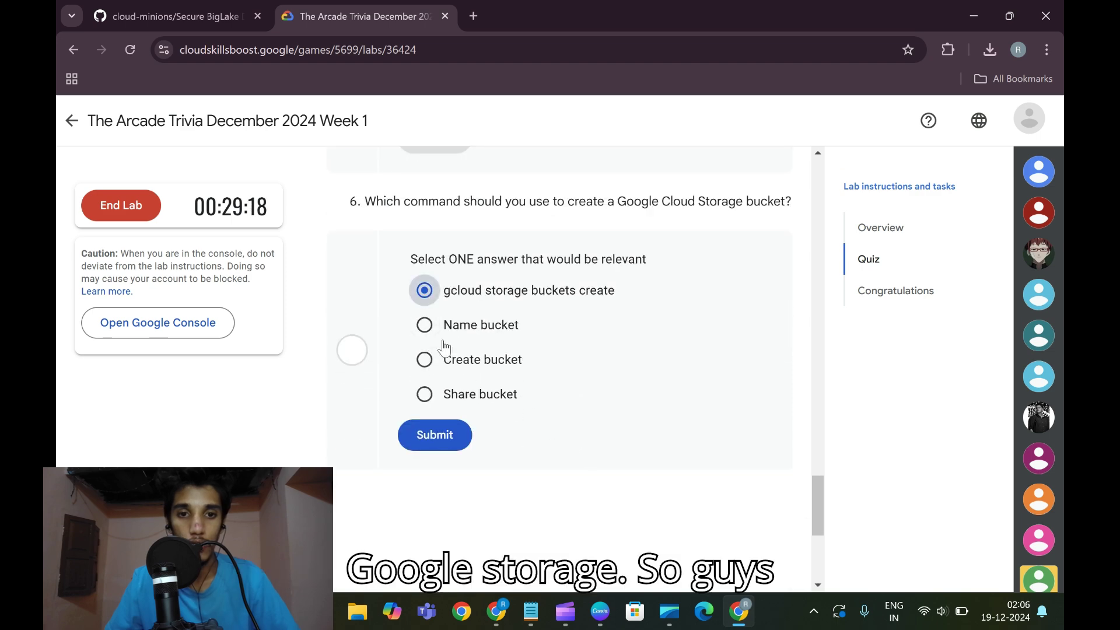
click(435, 434)
End the trivia lab and submit the satisfaction form with five stars and no comments
scroll(564, 451, down, 4)
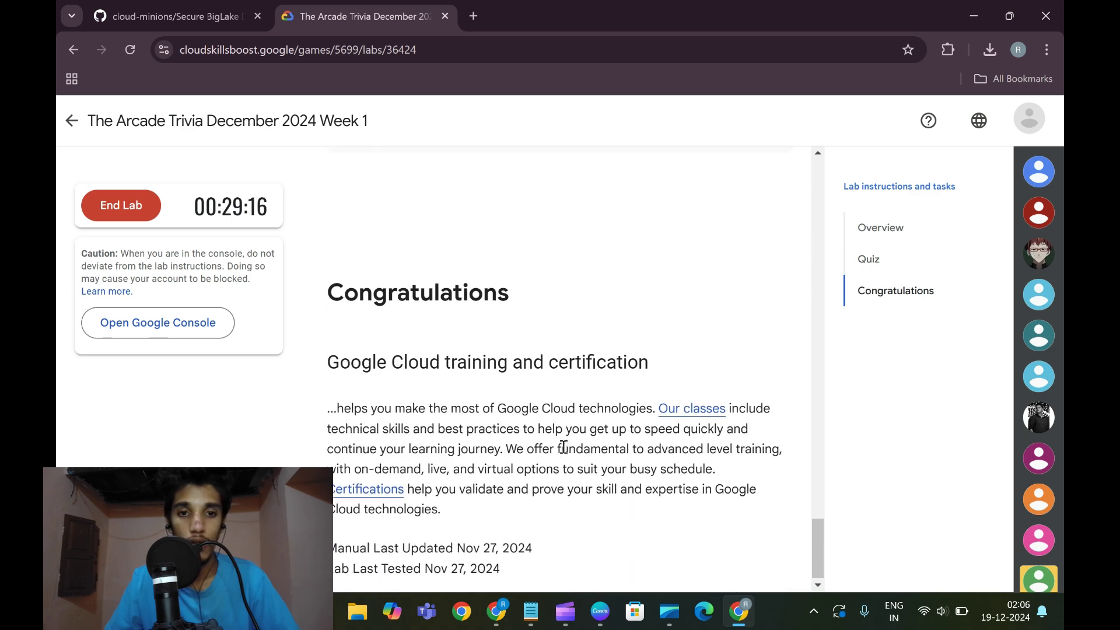
scroll(563, 449, up, 12)
scroll(563, 447, up, 15)
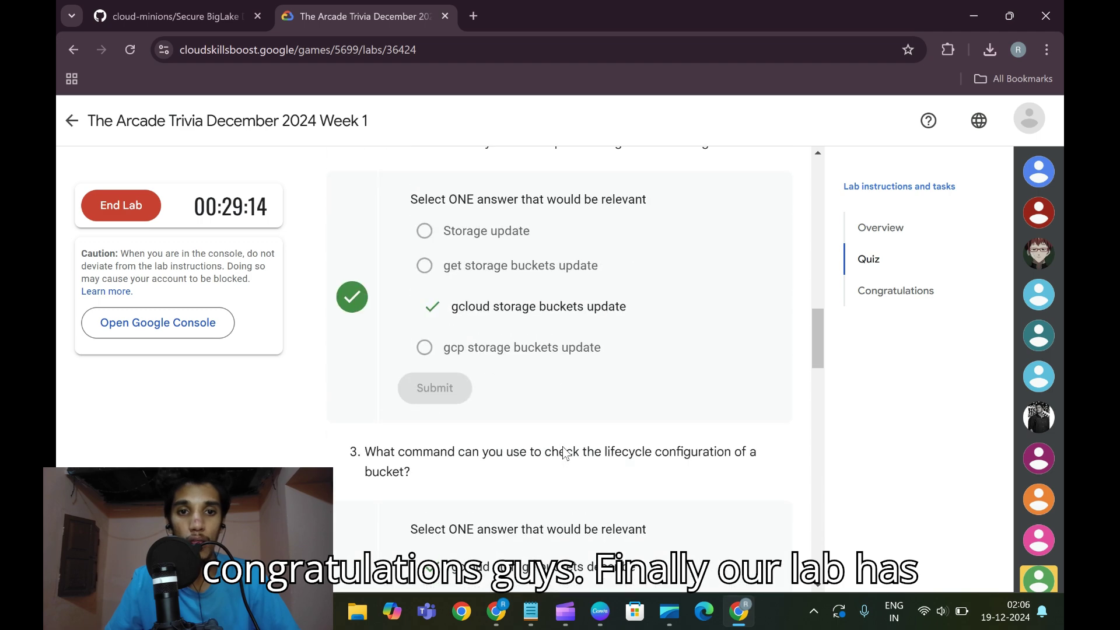
scroll(563, 447, up, 6)
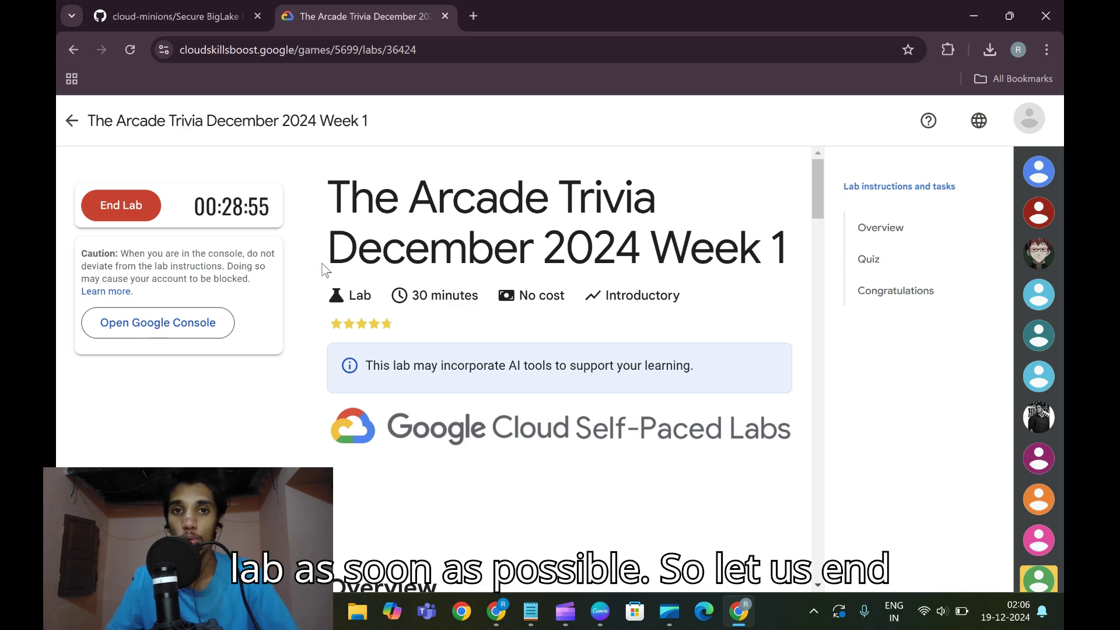
click(119, 199)
click(692, 386)
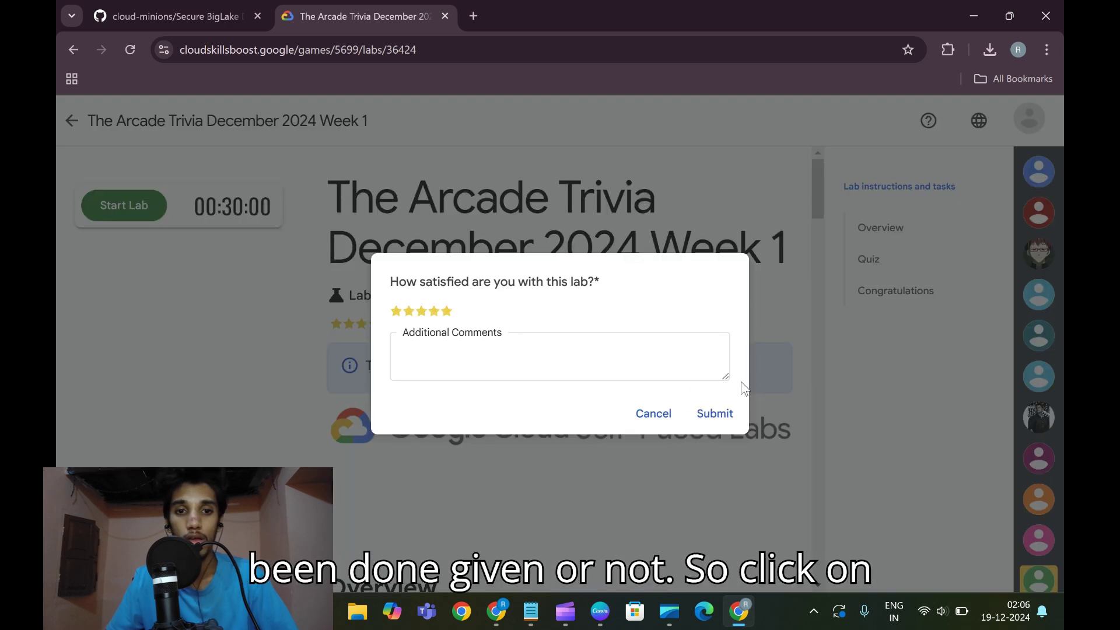
click(719, 413)
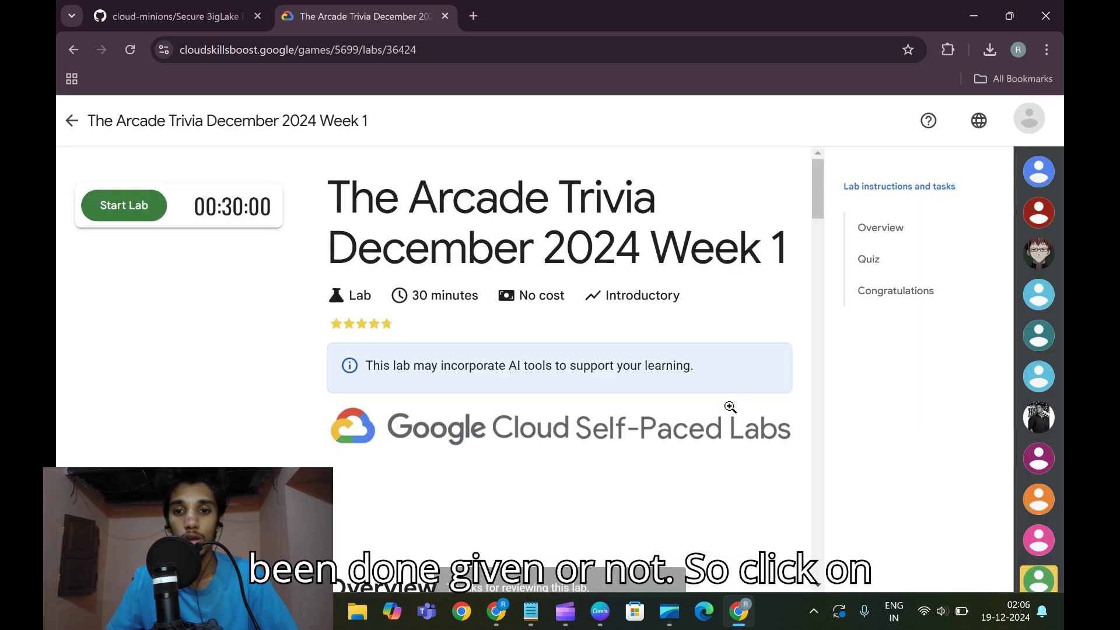
Return to the game overview and expand The Arcade Trivia December Week 1 module to check its labs' completion
click(73, 123)
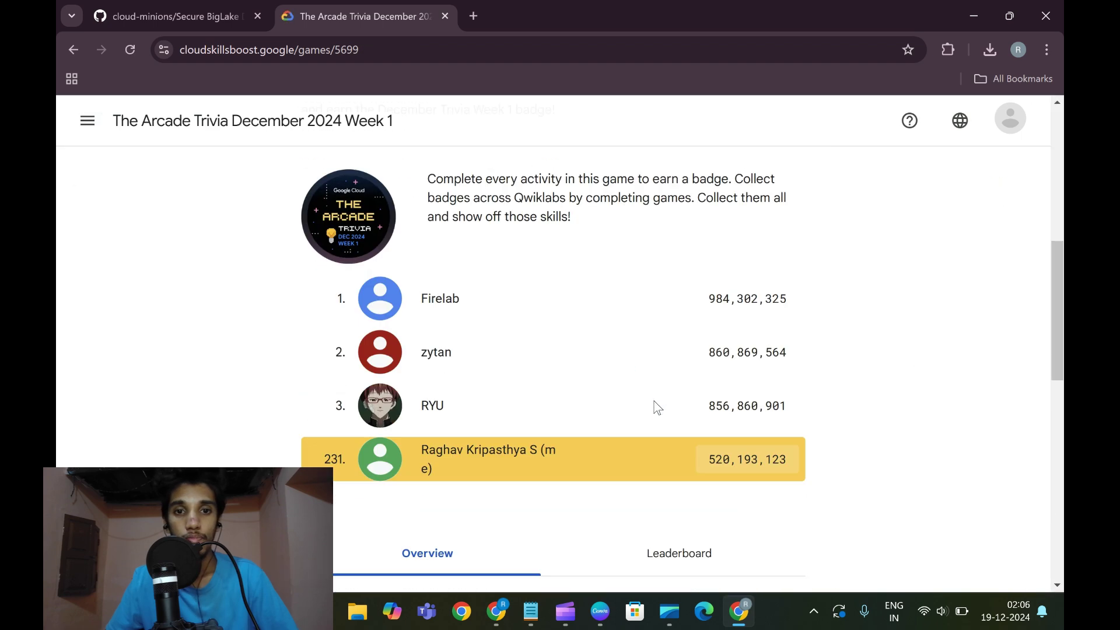
scroll(657, 407, down, 12)
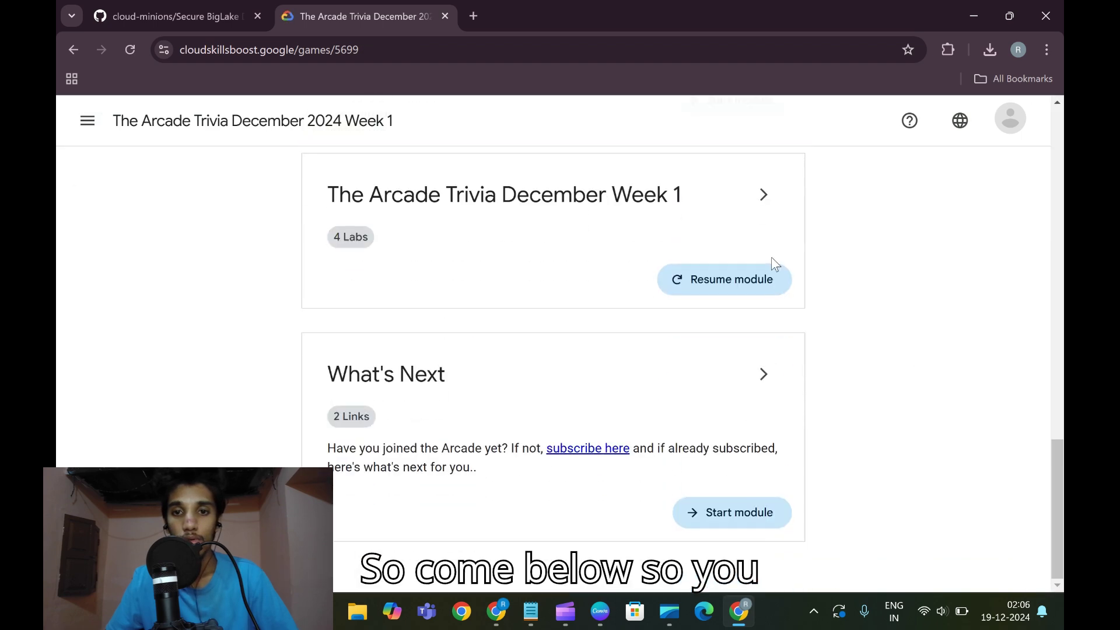
click(763, 199)
scroll(554, 357, down, 5)
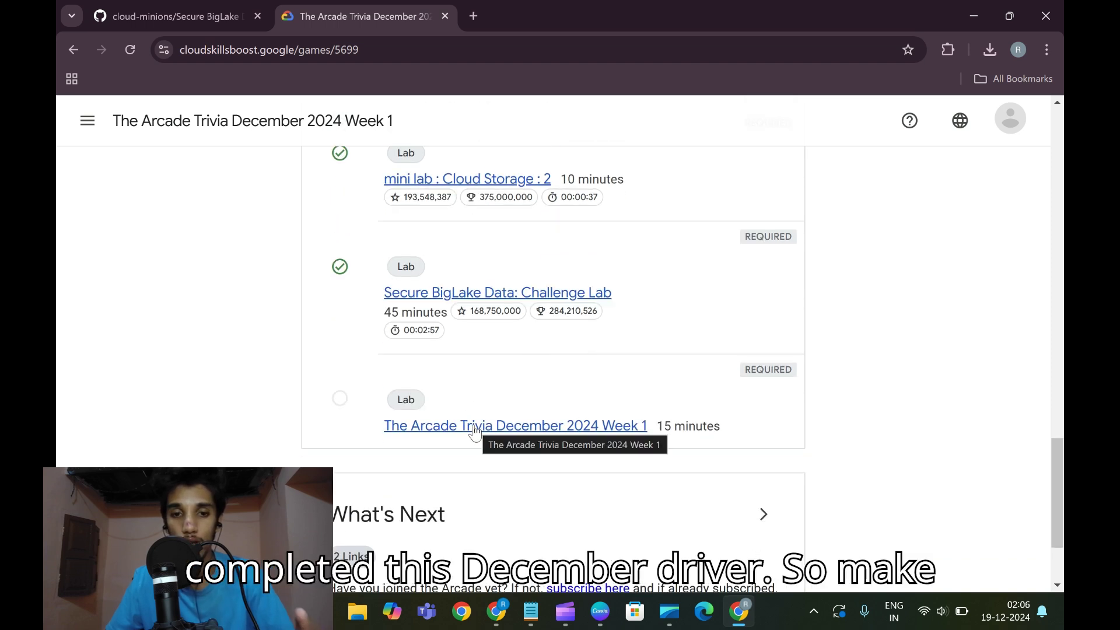
Reopen and restart The Arcade Trivia December 2024 Week 1 lab, and answer question 1 with "gcloud storage cp"
click(475, 433)
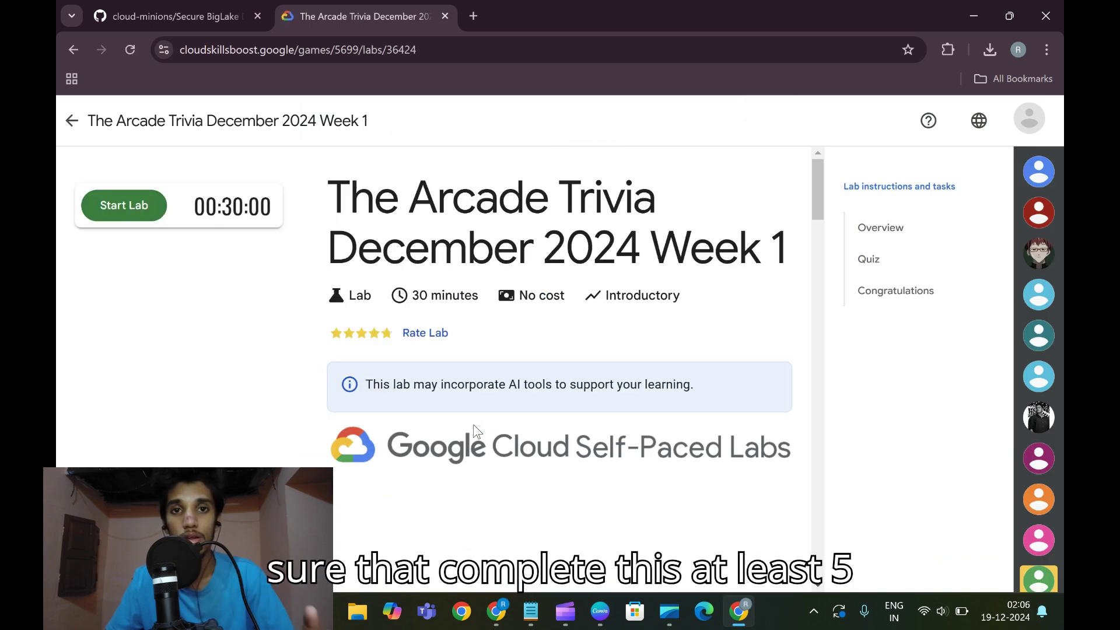
click(104, 206)
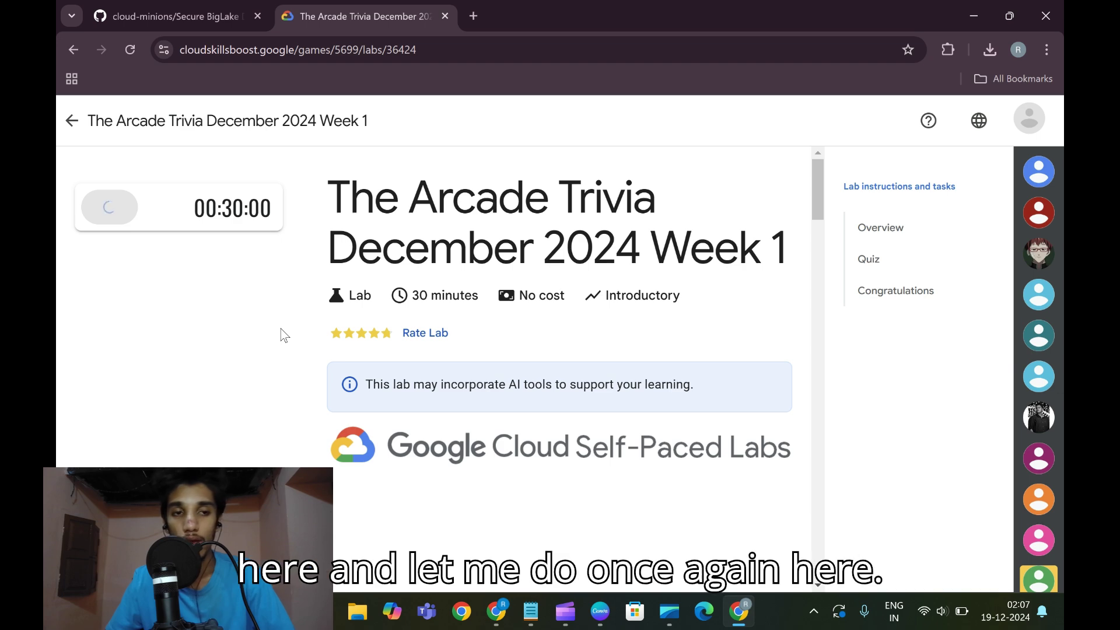
scroll(590, 337, down, 5)
scroll(586, 336, down, 6)
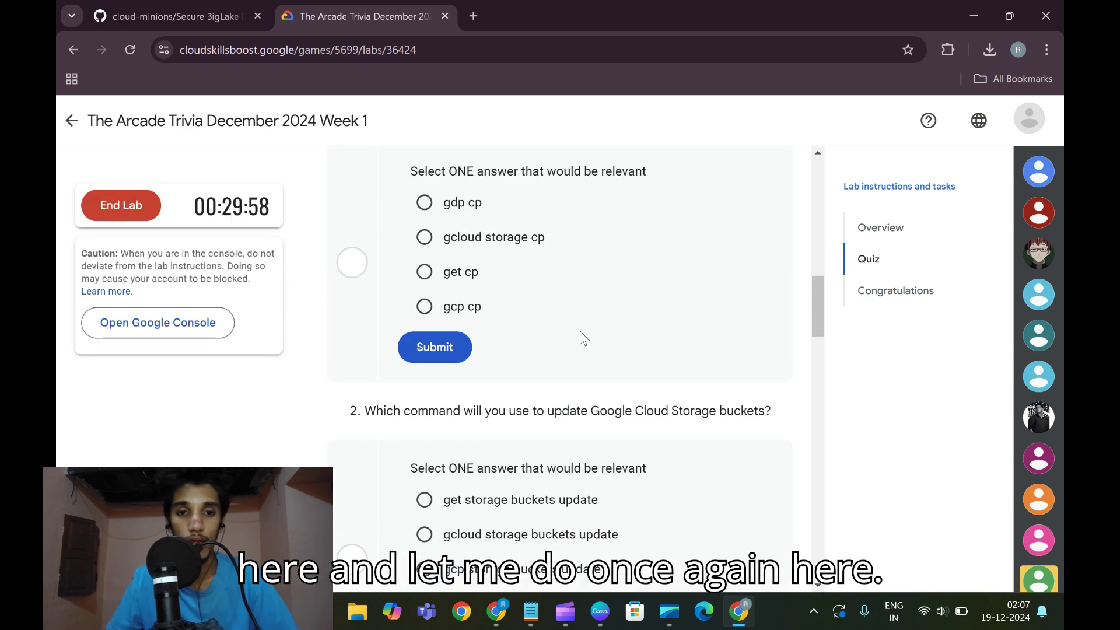
scroll(566, 335, up, 1)
click(424, 310)
click(435, 418)
Answer question 2 with "gcloud storage buckets update" and question 3 with "gcloud storage buckets describe"
scroll(499, 401, down, 4)
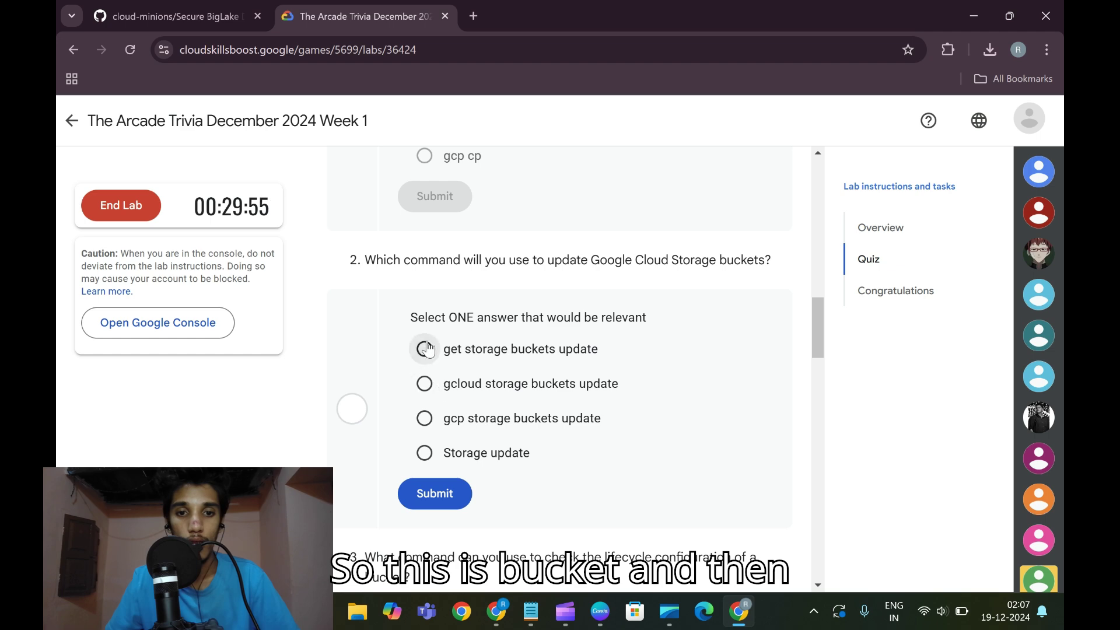
click(425, 384)
click(438, 493)
scroll(458, 487, down, 5)
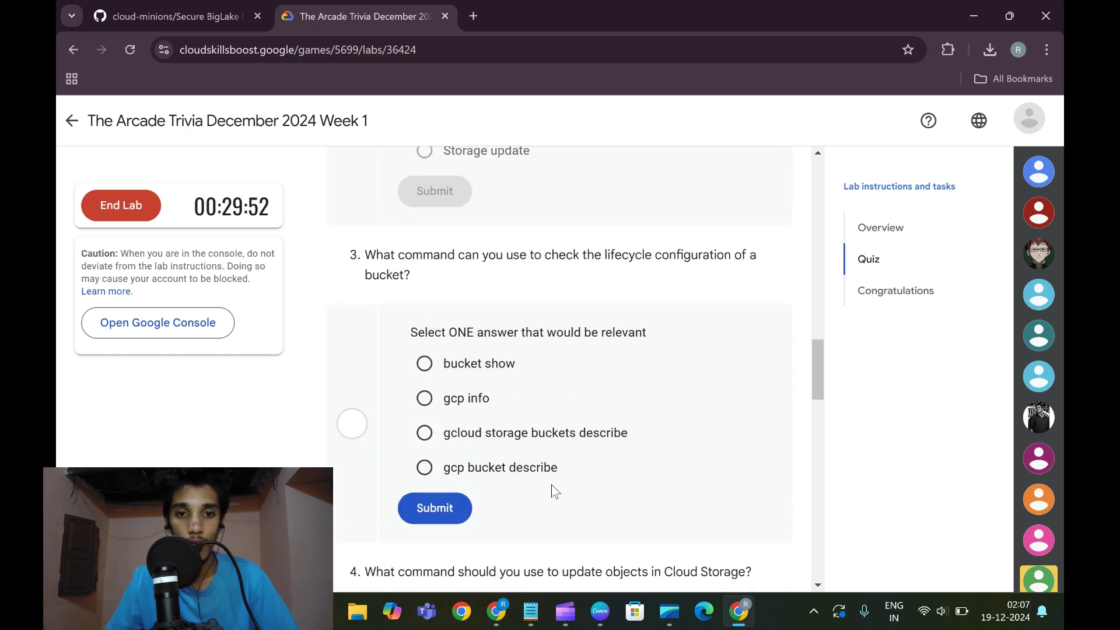
click(425, 432)
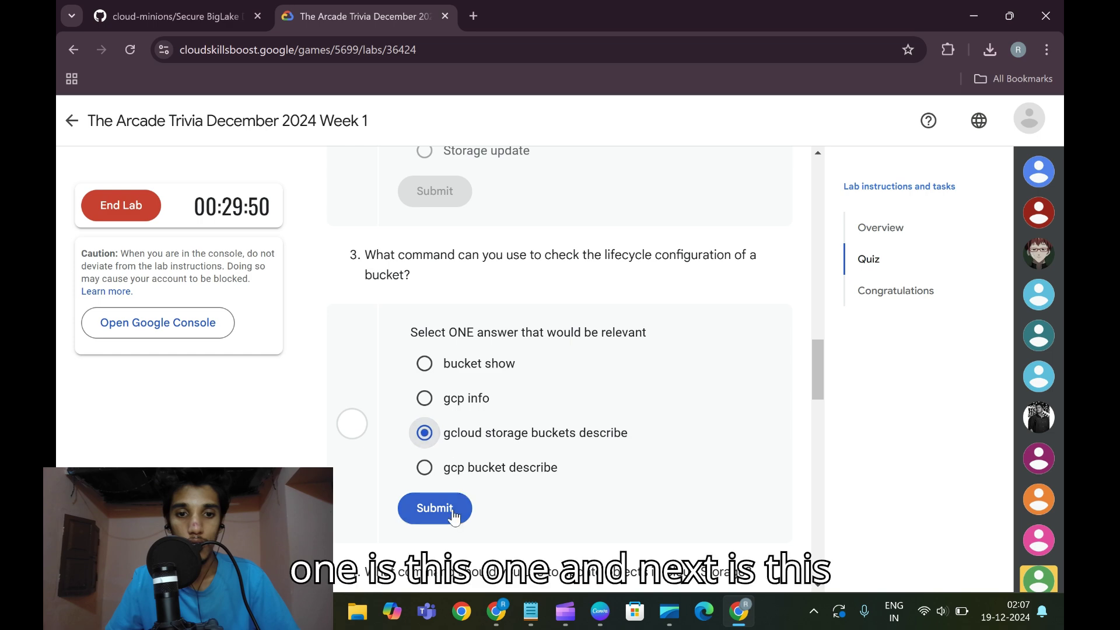
click(436, 508)
Answer question 4 with "gcloud storage objects update" and question 5 with "BigLake"
scroll(436, 507, down, 5)
click(425, 462)
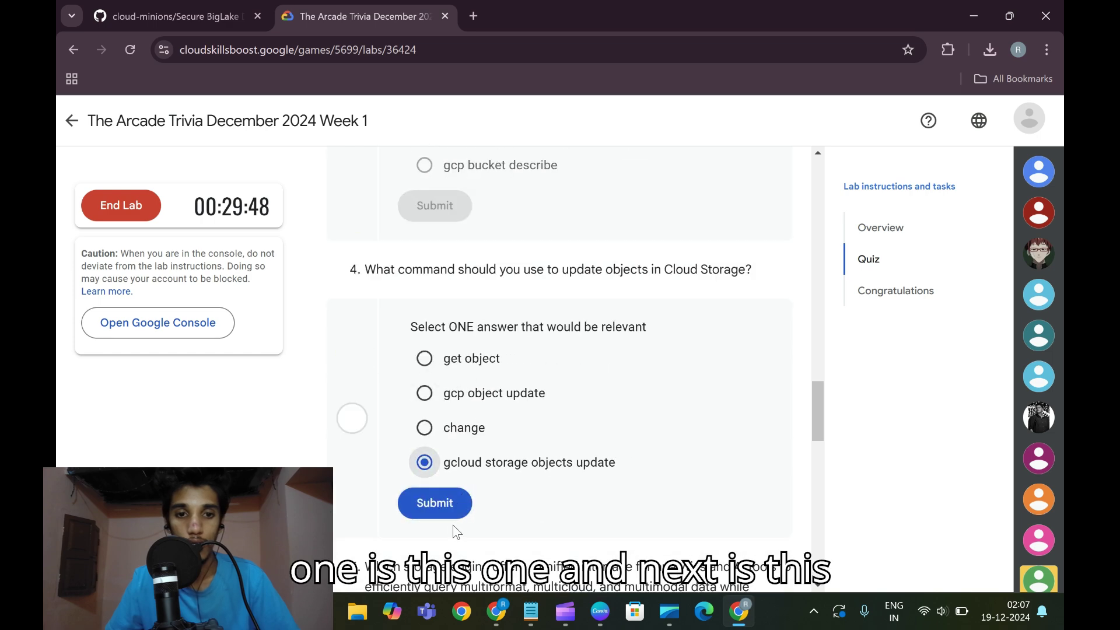
click(436, 504)
scroll(421, 433, down, 5)
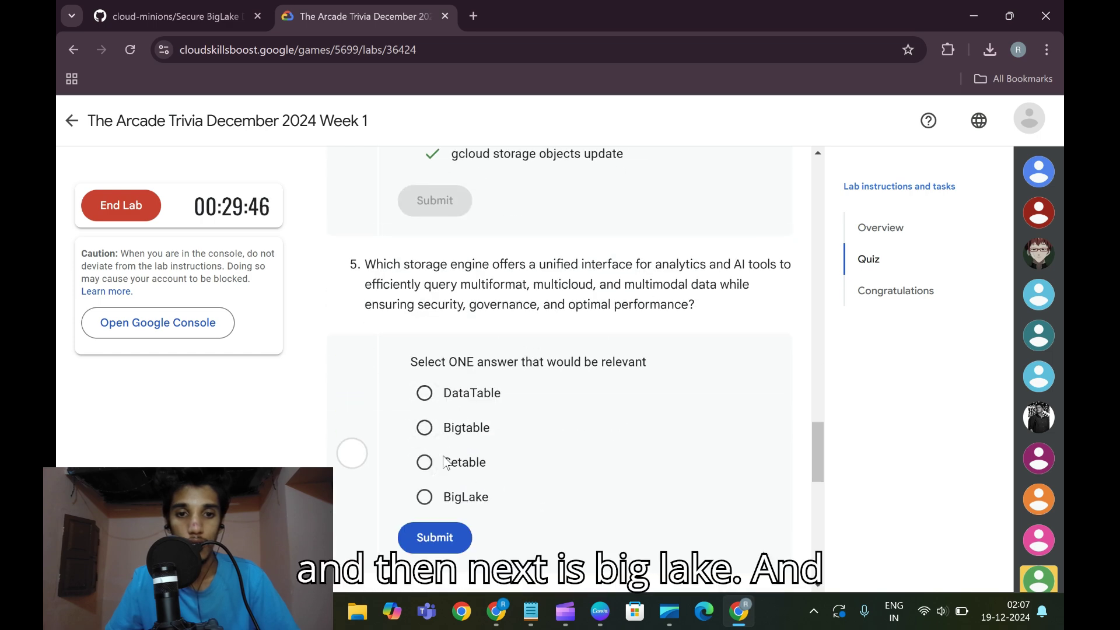
click(431, 499)
click(434, 537)
Submit "gcloud storage buckets create" as the answer to question 6
scroll(434, 537, down, 5)
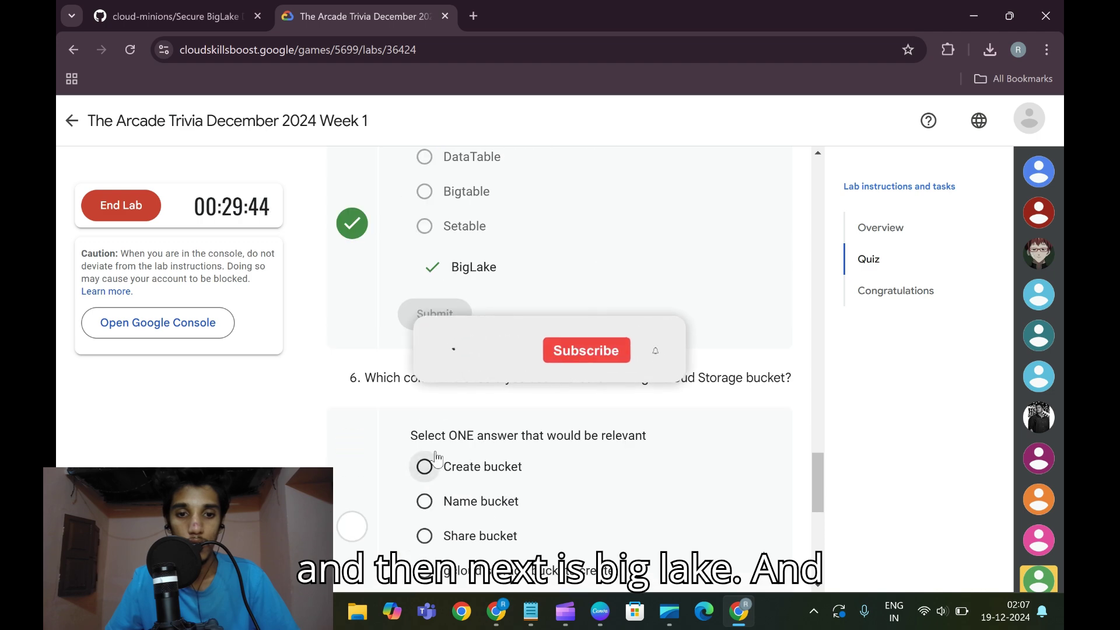
click(425, 413)
click(434, 453)
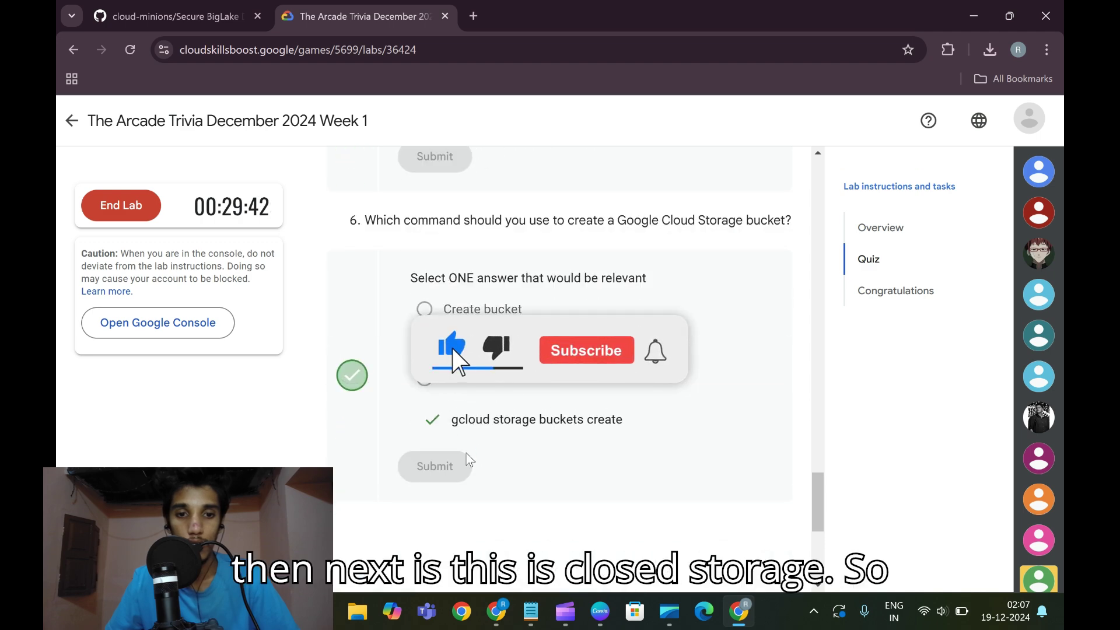
Review the submitted answers to all six quiz questions, going from the last one back to the lab's overview
scroll(499, 448, down, 5)
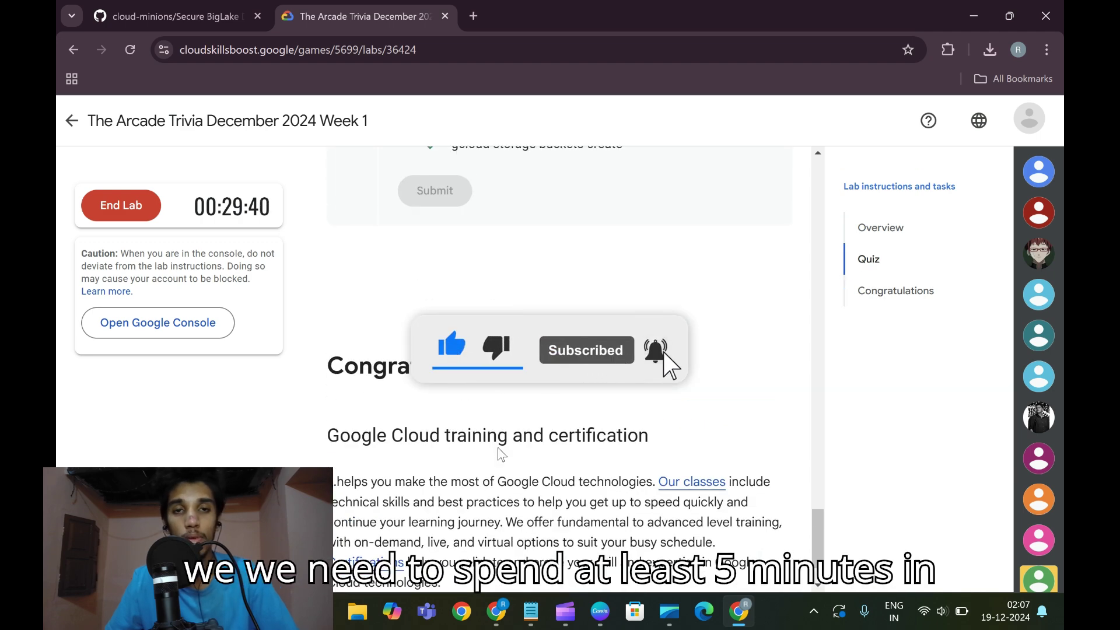
scroll(499, 448, up, 3)
scroll(499, 448, up, 2)
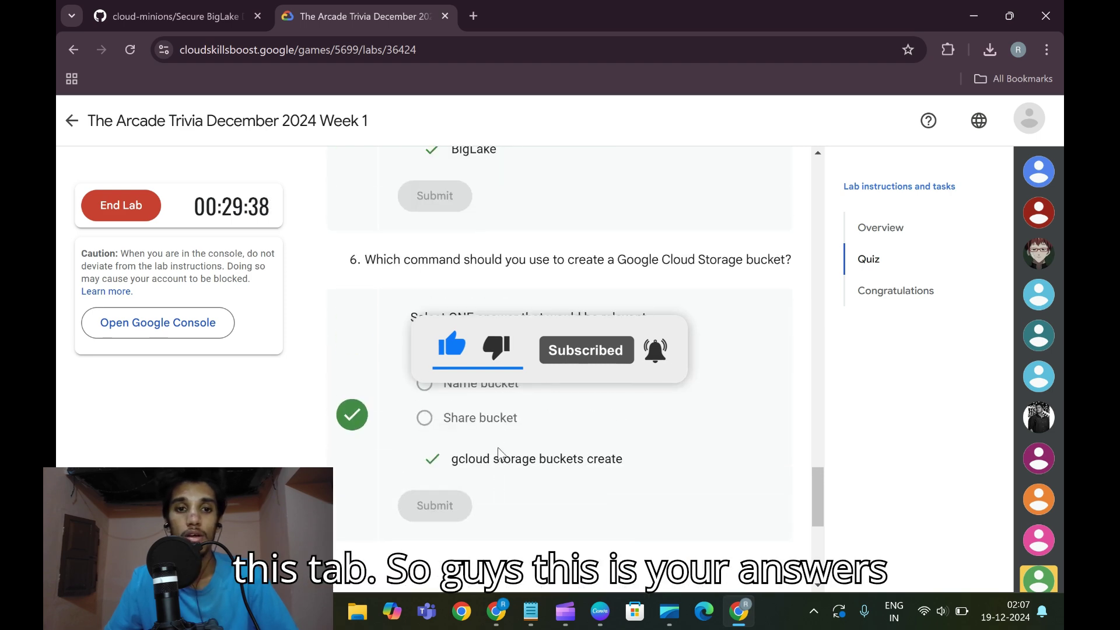
scroll(498, 452, up, 5)
scroll(501, 453, up, 5)
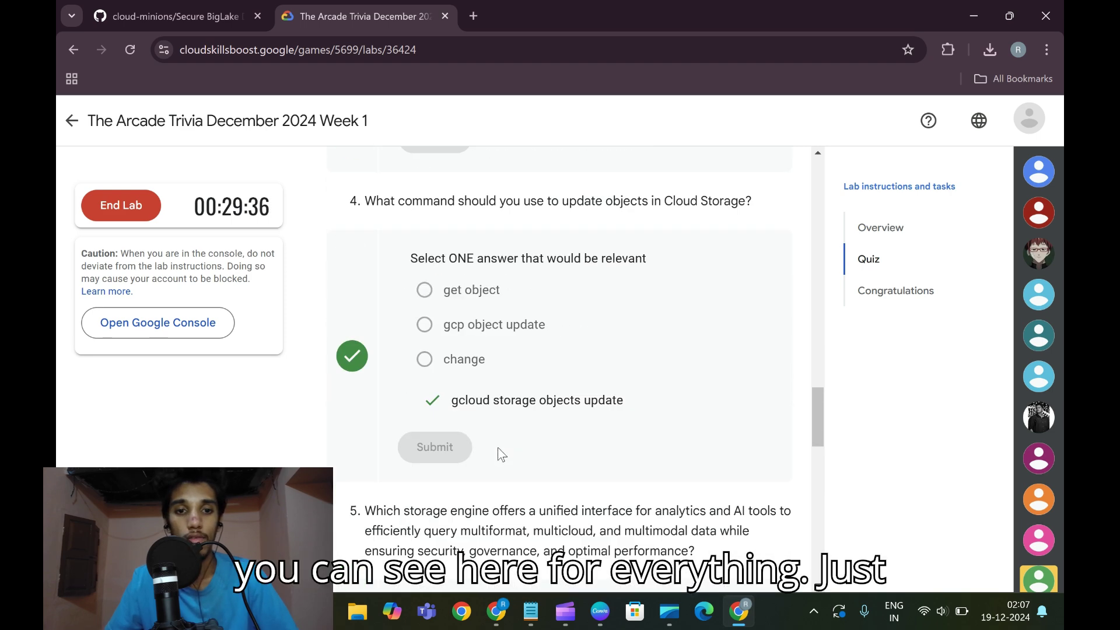
scroll(501, 453, up, 13)
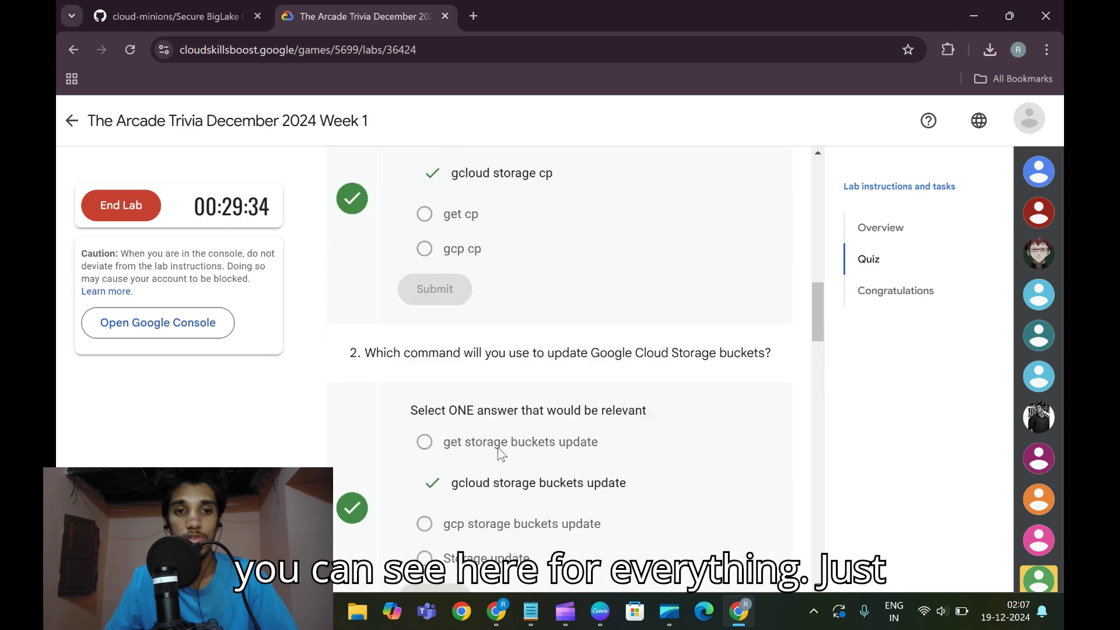
scroll(500, 453, up, 10)
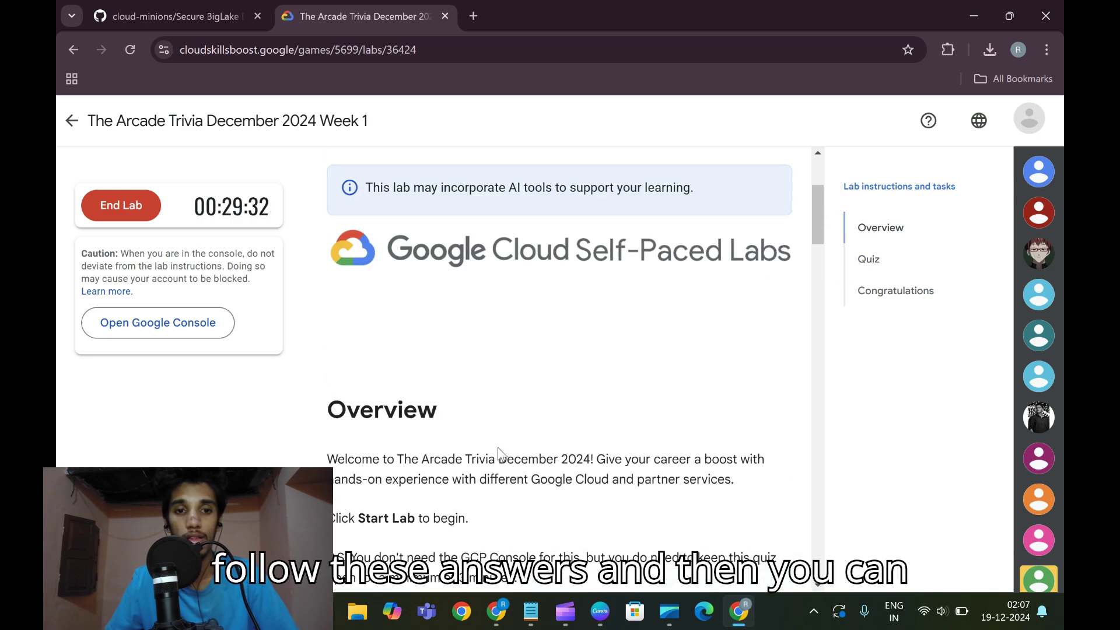
scroll(500, 454, up, 3)
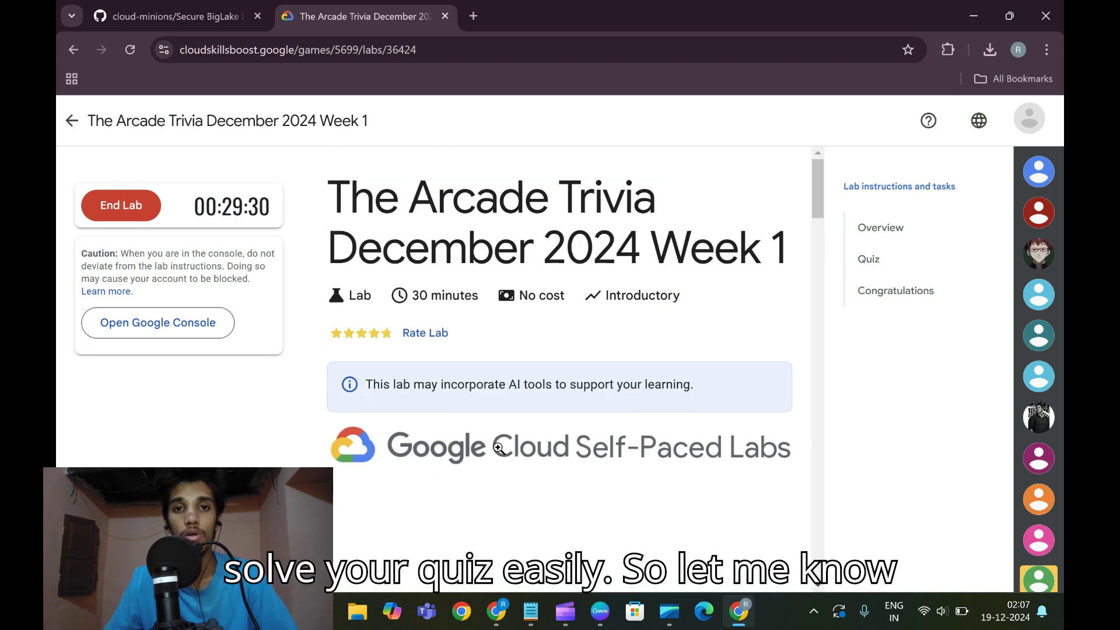